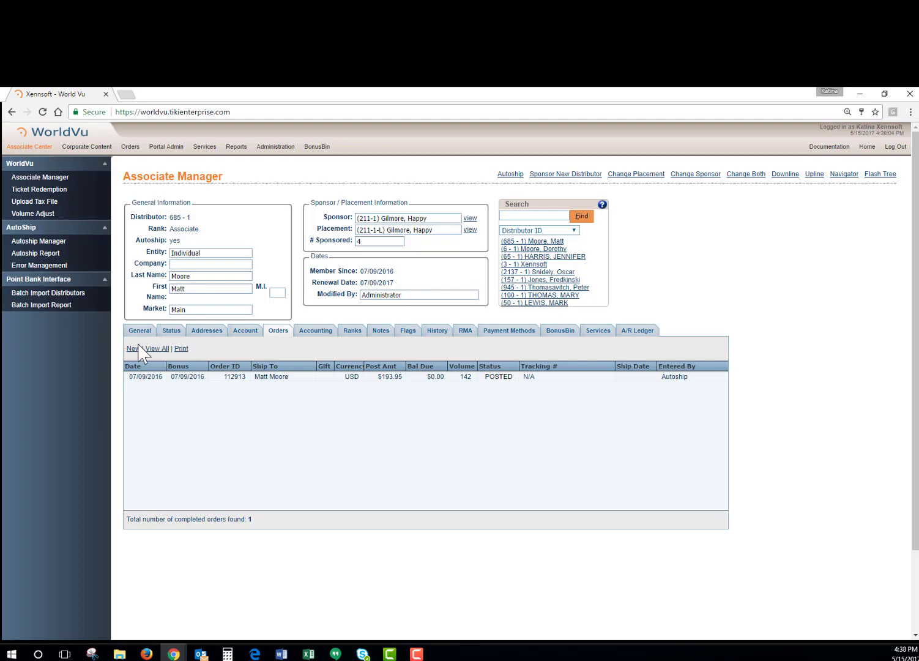
Step: Start a new order, widen the Order Manager, and select the Main market with USD
left_click(133, 349)
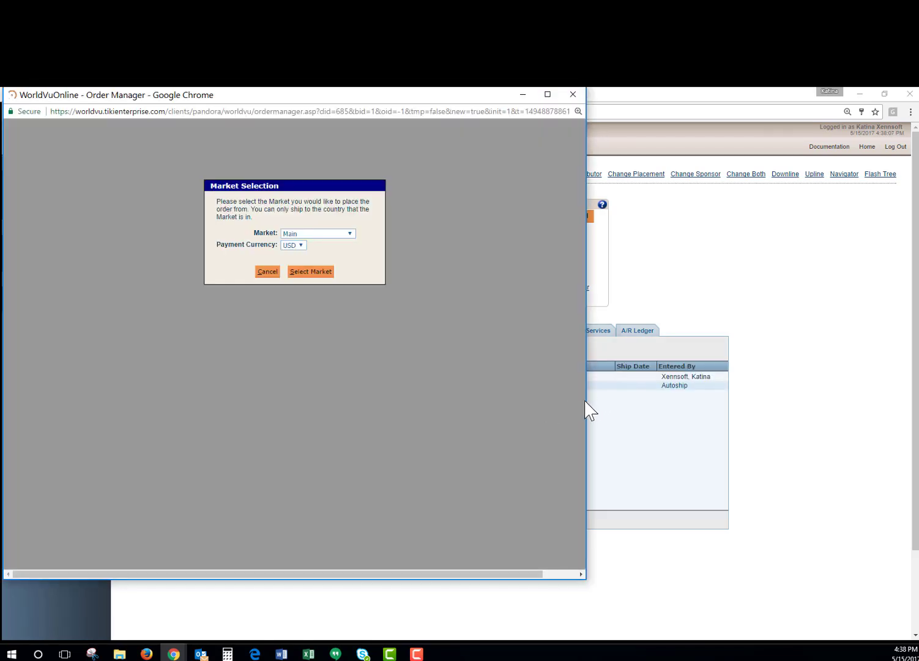
left_click_drag(584, 400, 657, 400)
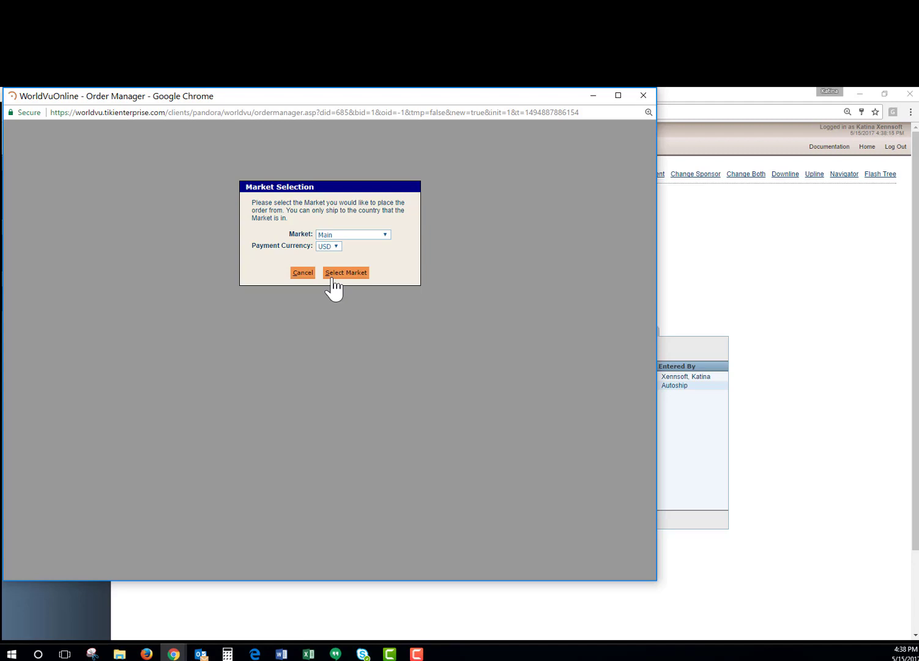
left_click(335, 277)
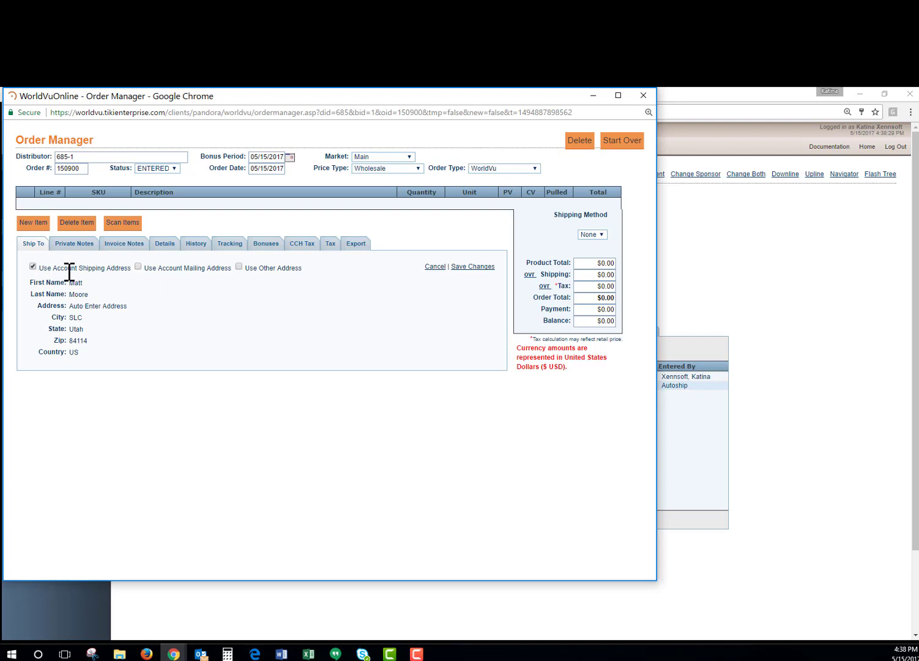
Step: Switch shipping to Use Other Address with the country set to United States
left_click(139, 267)
left_click(239, 266)
left_click(120, 283)
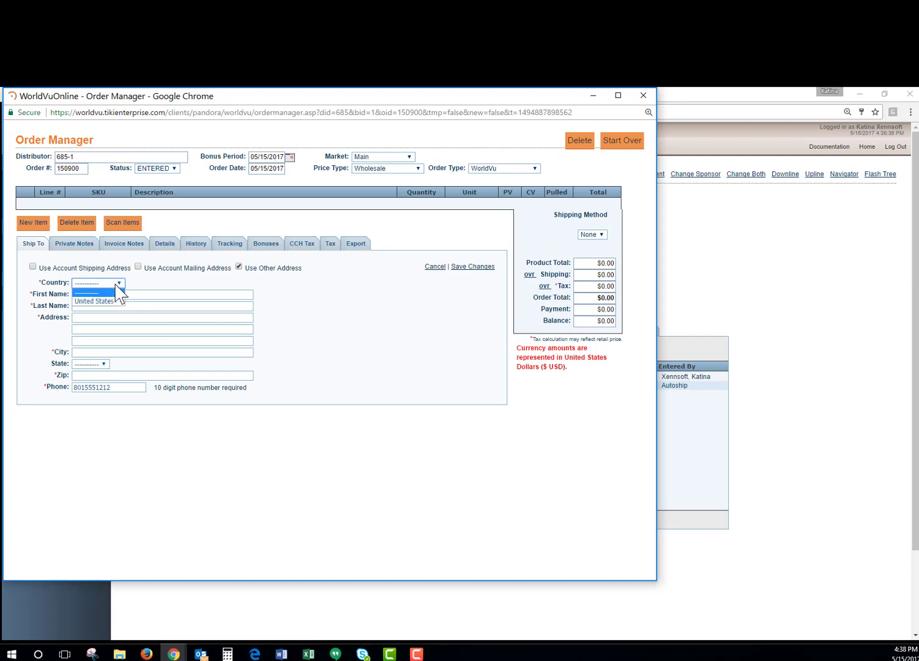
left_click(93, 303)
Step: Enter the recipient name, street '123', city, state Utah and ZIP 84000, then save
left_click(87, 296)
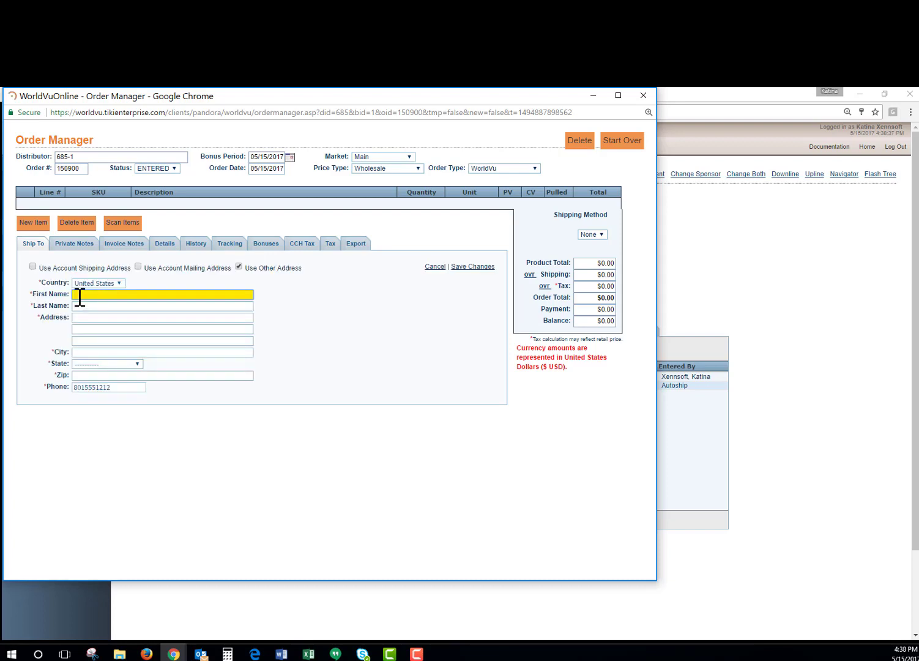
key("Tab")
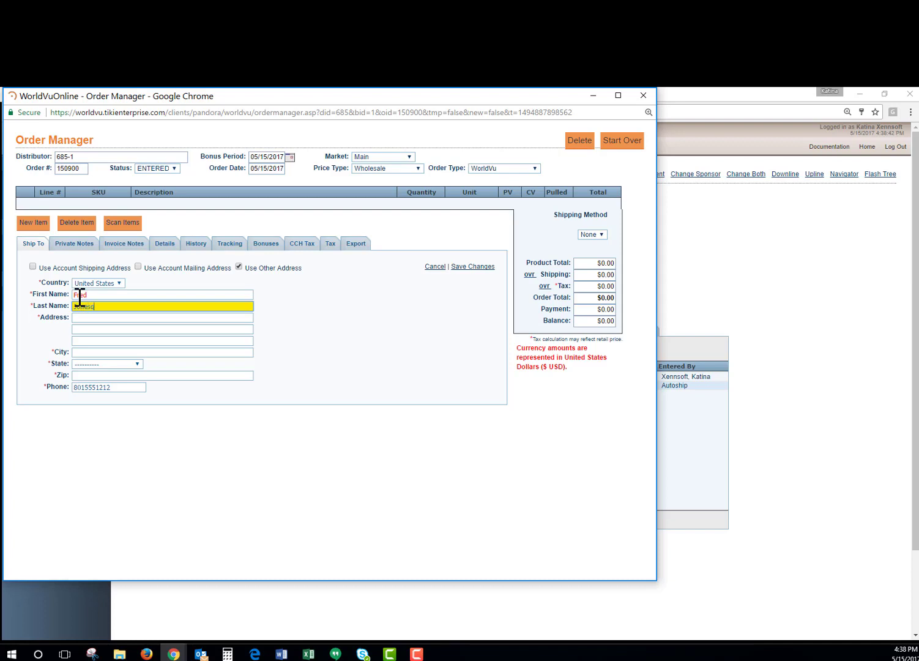
key("Tab")
type("123")
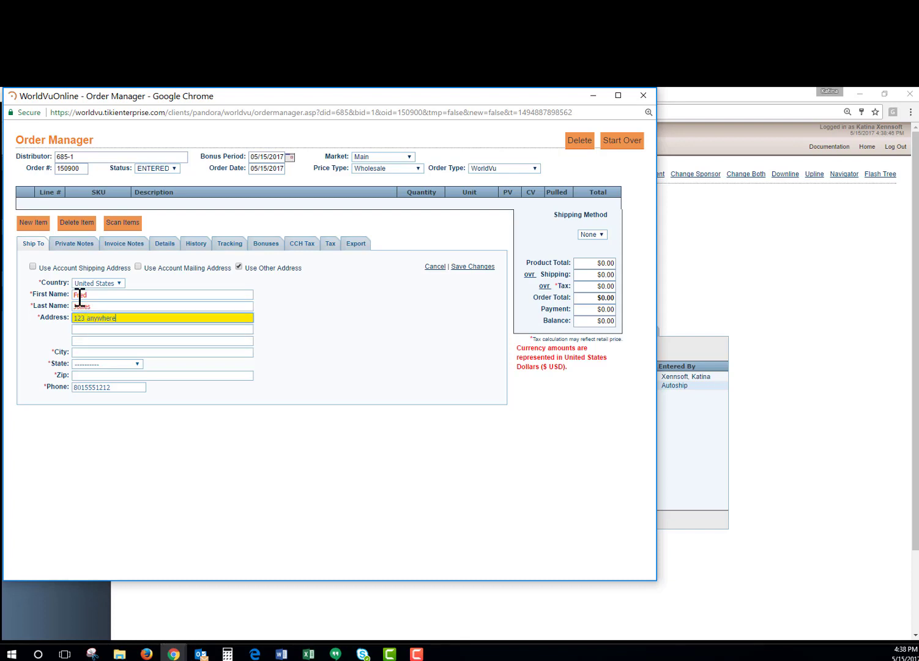
key("Tab")
key("Tab")
key("Tab")
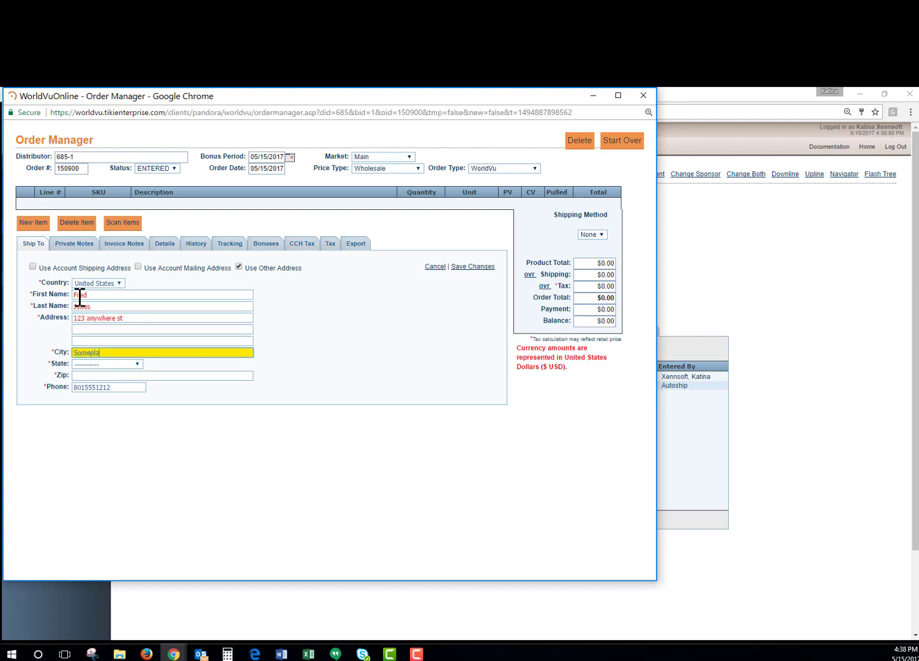
key("Tab")
key("u")
key("Tab")
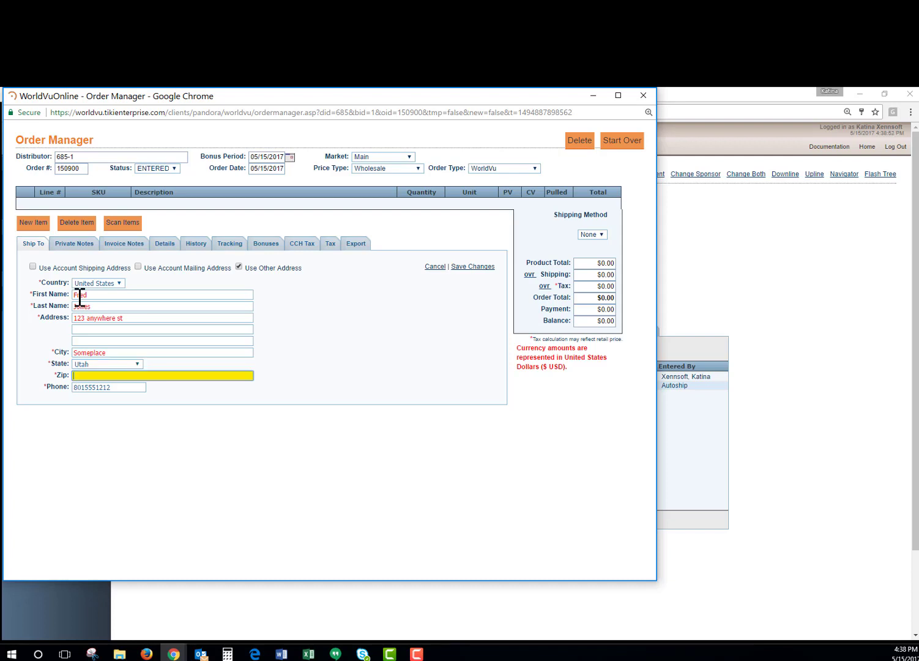
type("84000")
left_click(306, 337)
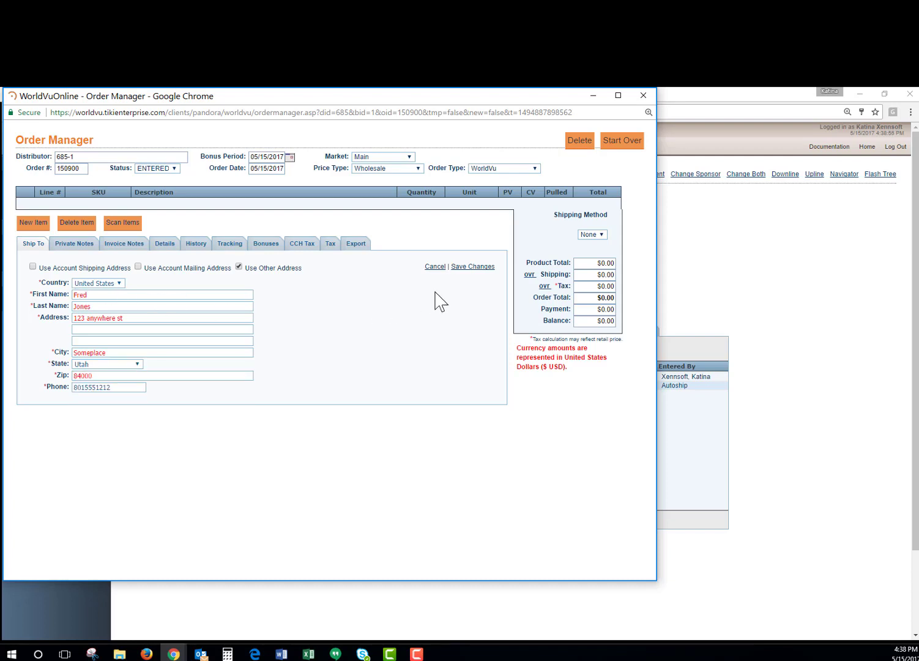
left_click(463, 268)
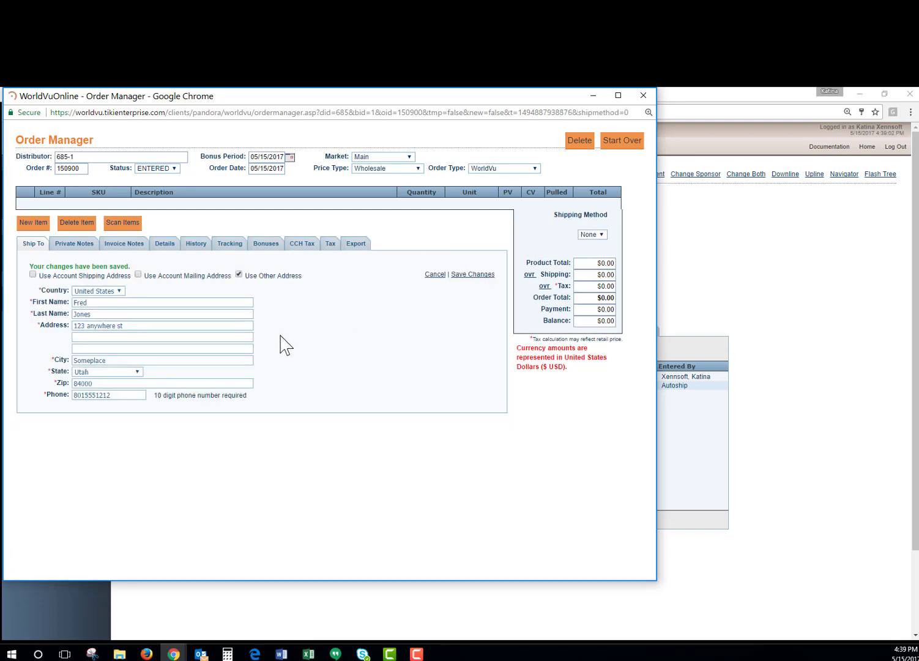
Step: Add 3 Pineapple Extract Supplements #120 (BK226155) at $220.00 each and dismiss the custom-values alert
left_click(34, 224)
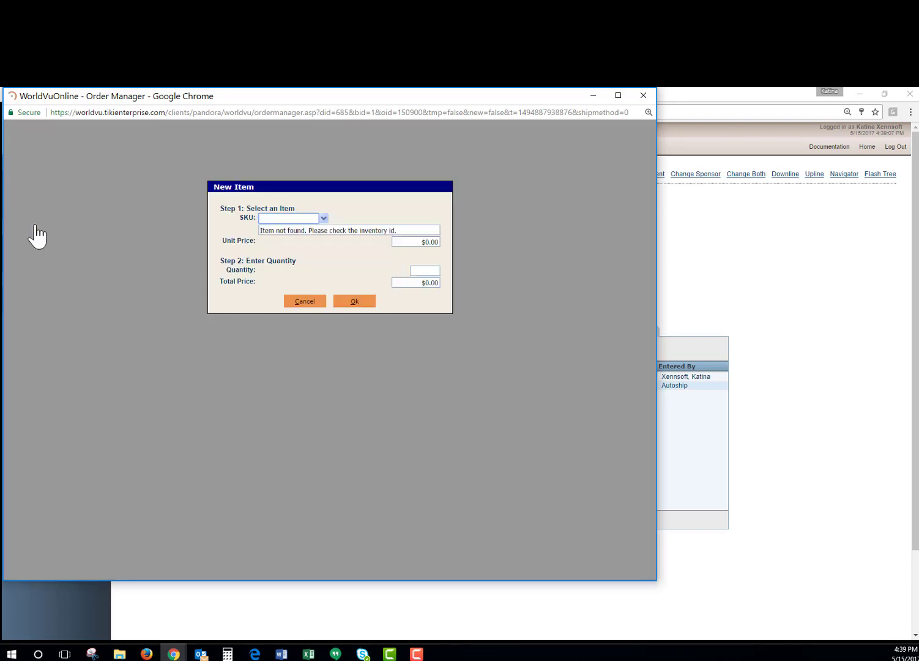
left_click(324, 219)
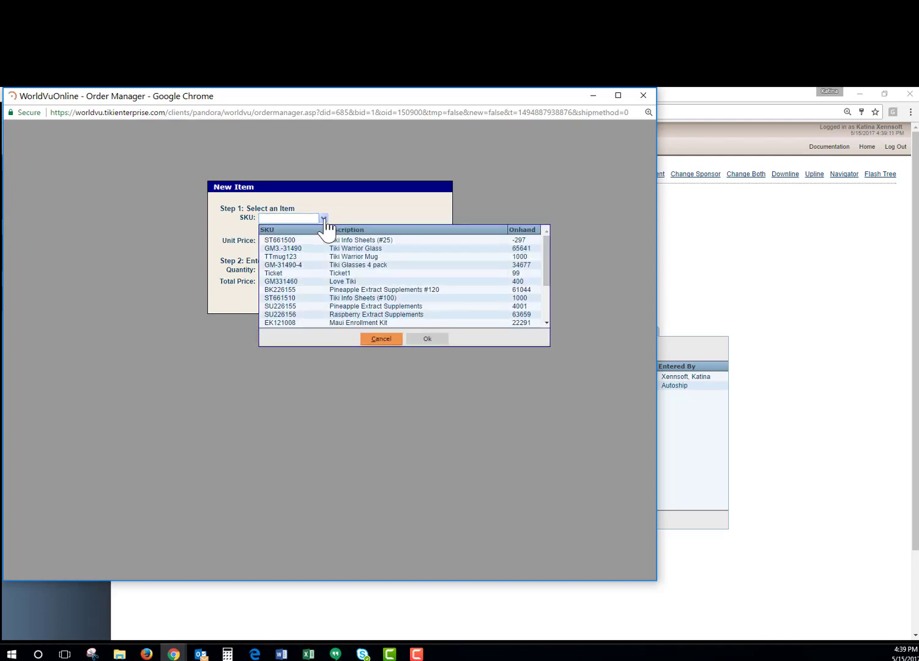
left_click(288, 290)
left_click(428, 338)
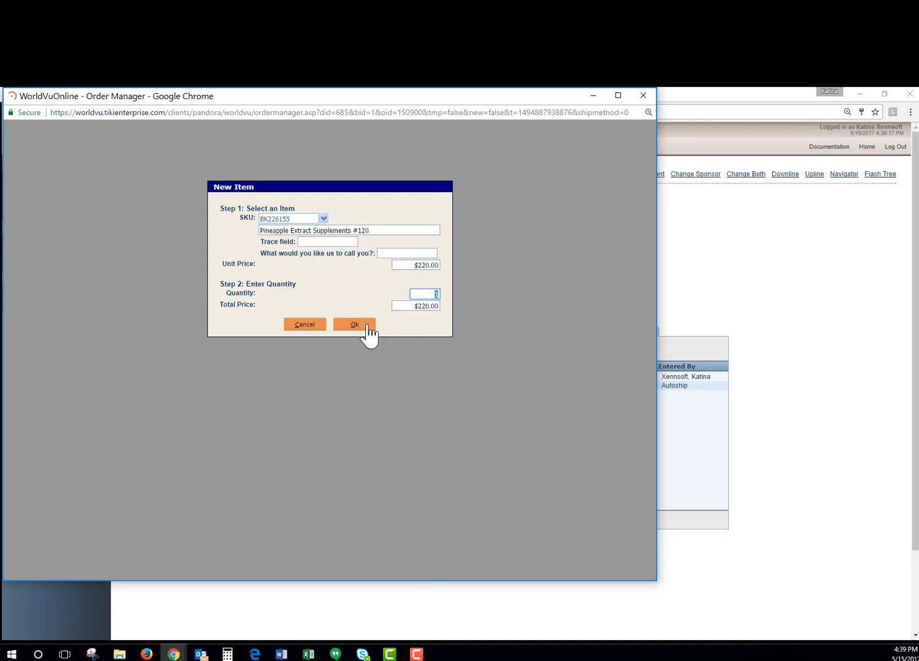
left_click(369, 330)
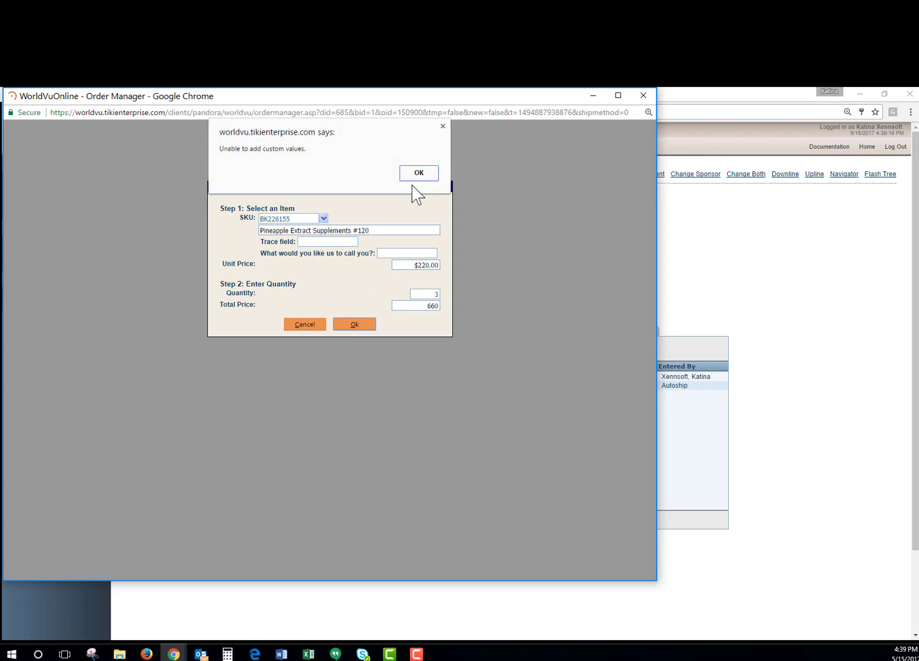
left_click(415, 177)
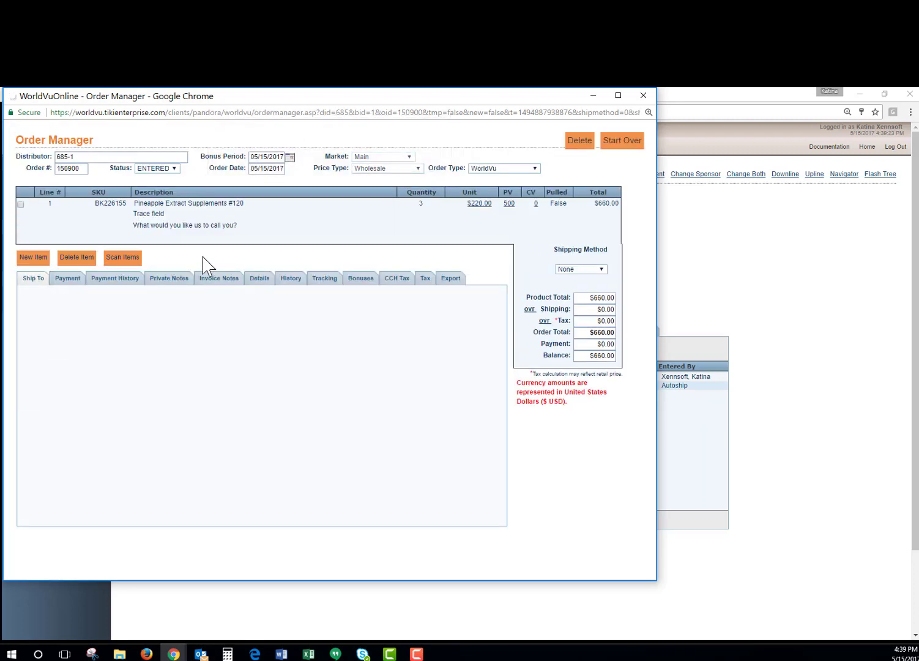
Step: Add one Tiki Warrior Glass line to the order at $130.00
left_click(35, 259)
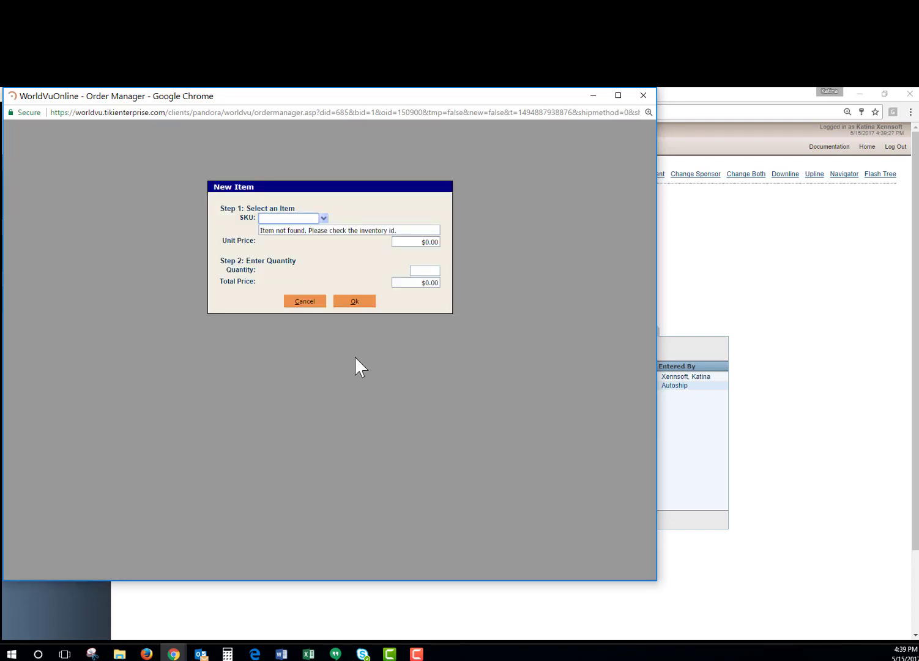
left_click(323, 219)
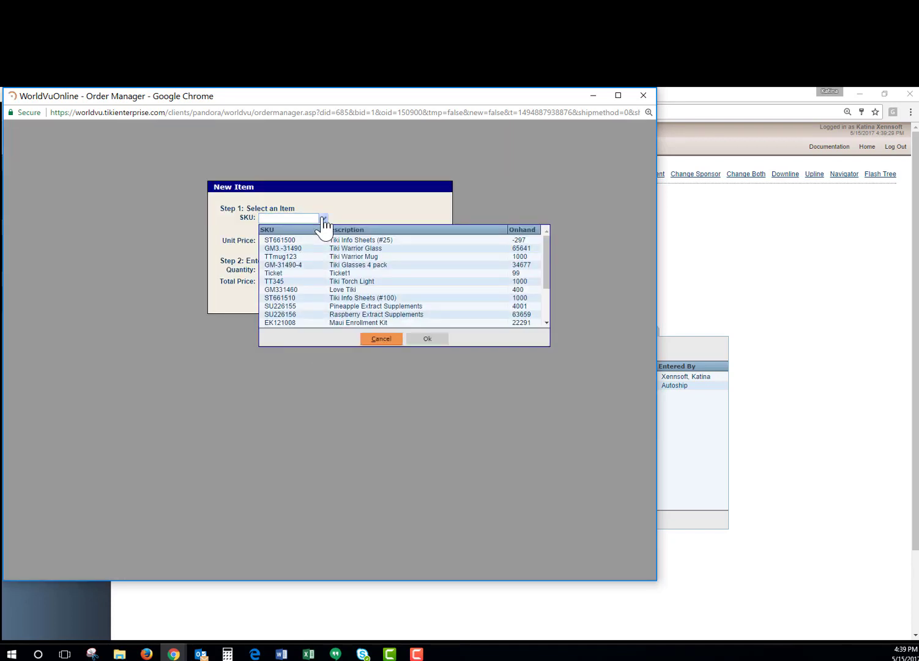
left_click(291, 249)
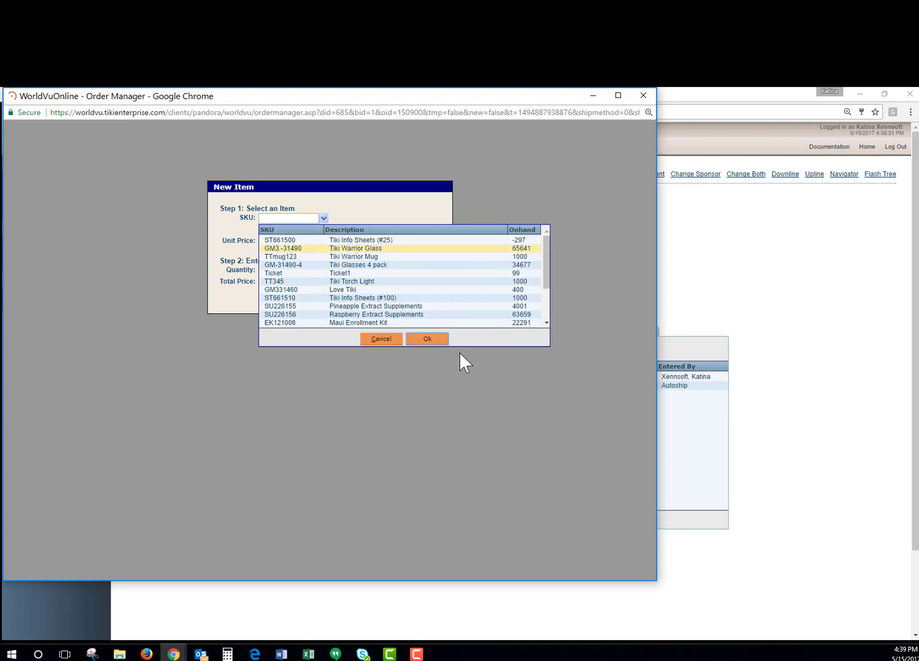
left_click(428, 339)
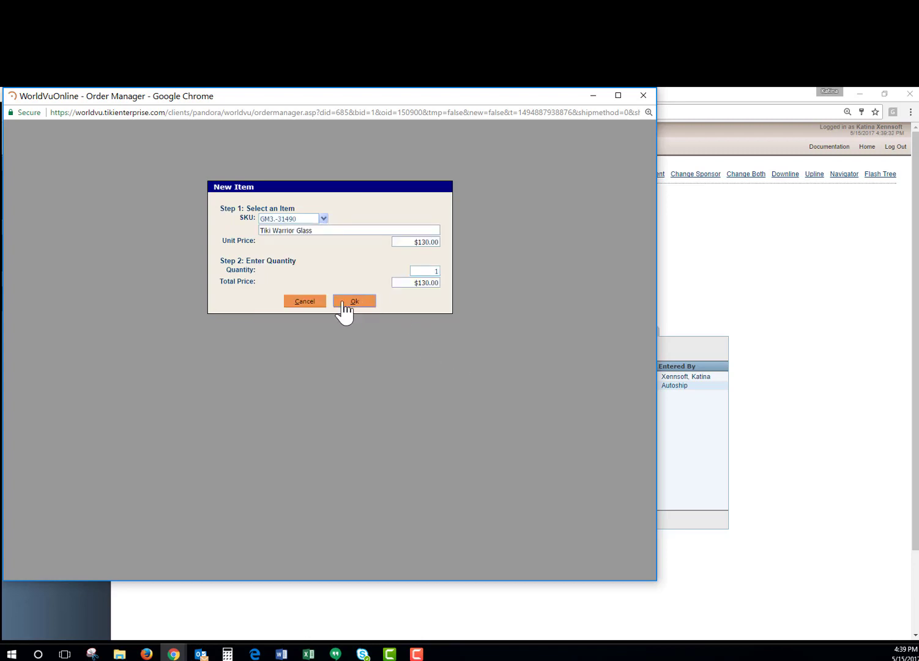
left_click(344, 303)
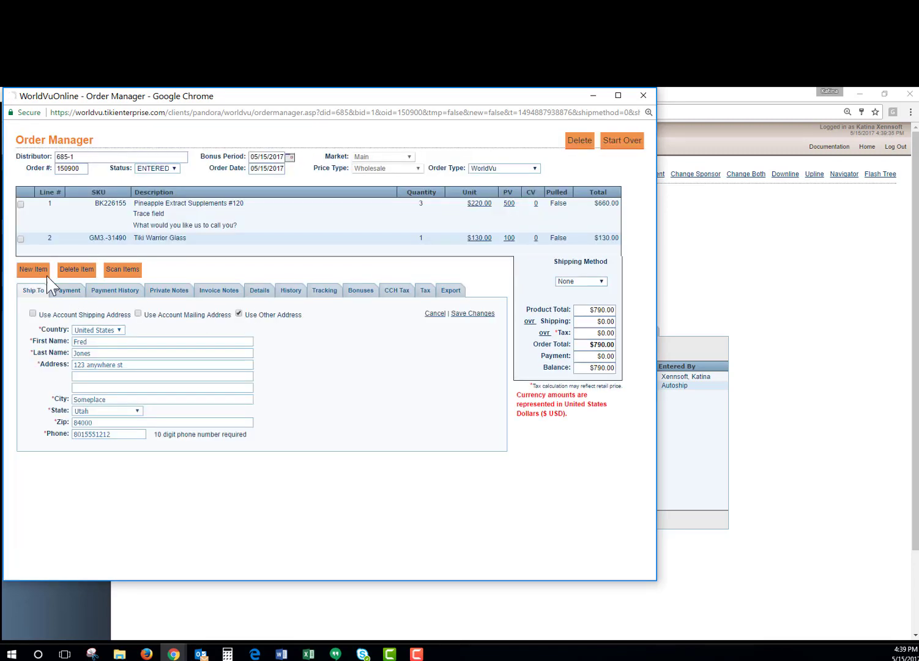
Step: Search the SKU 'ti' and add 5 Tiki Torch Lights (TT345) at $55.00 each
left_click(33, 269)
left_click(323, 218)
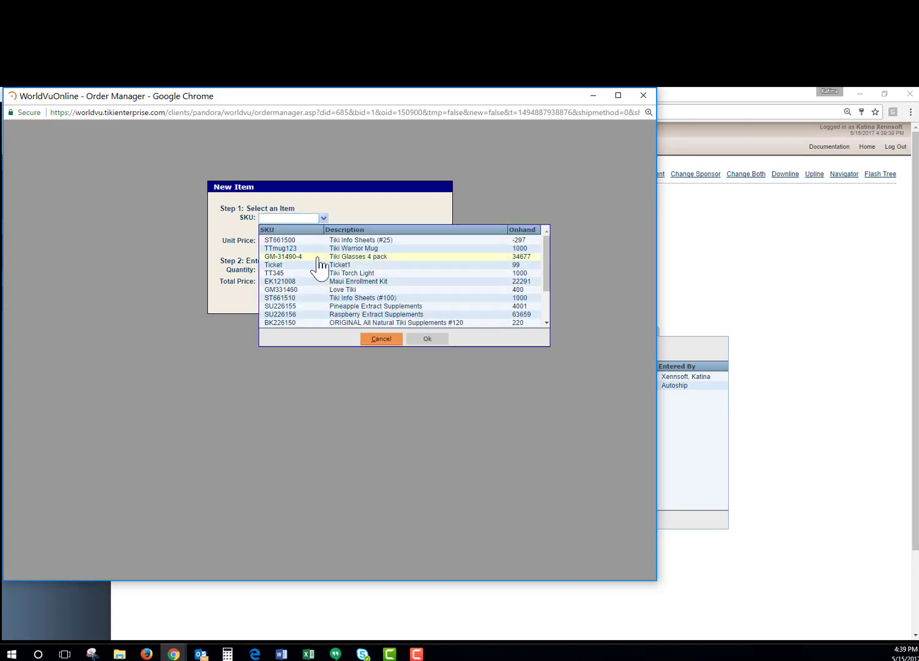
left_click(269, 218)
type("tiki")
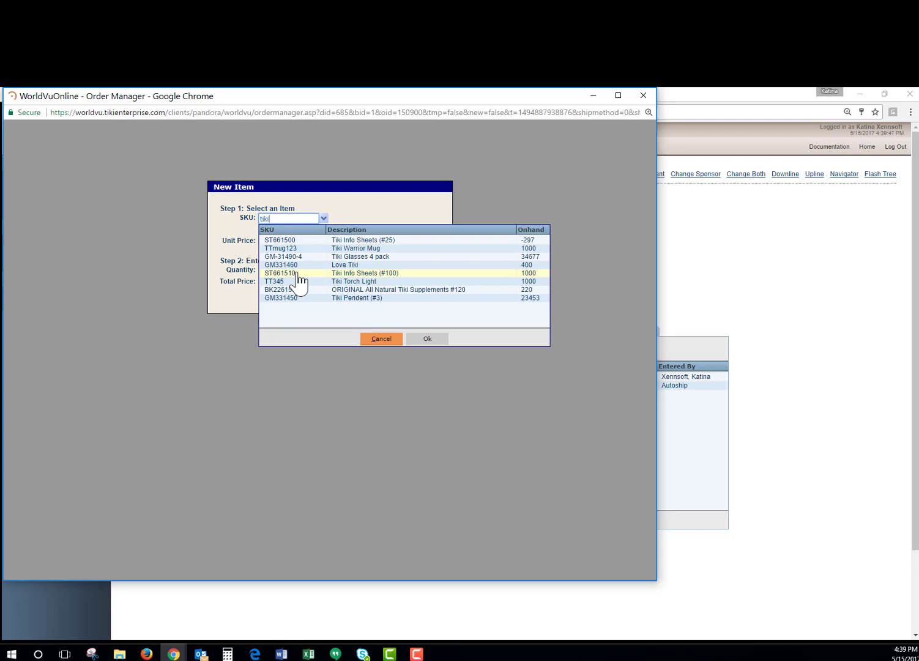
left_click(327, 281)
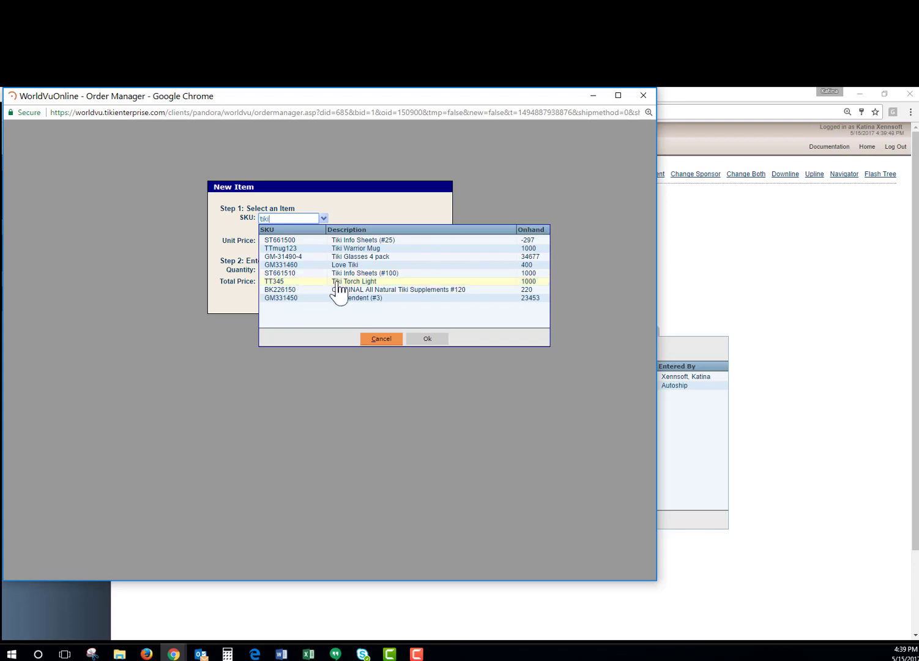
left_click(429, 340)
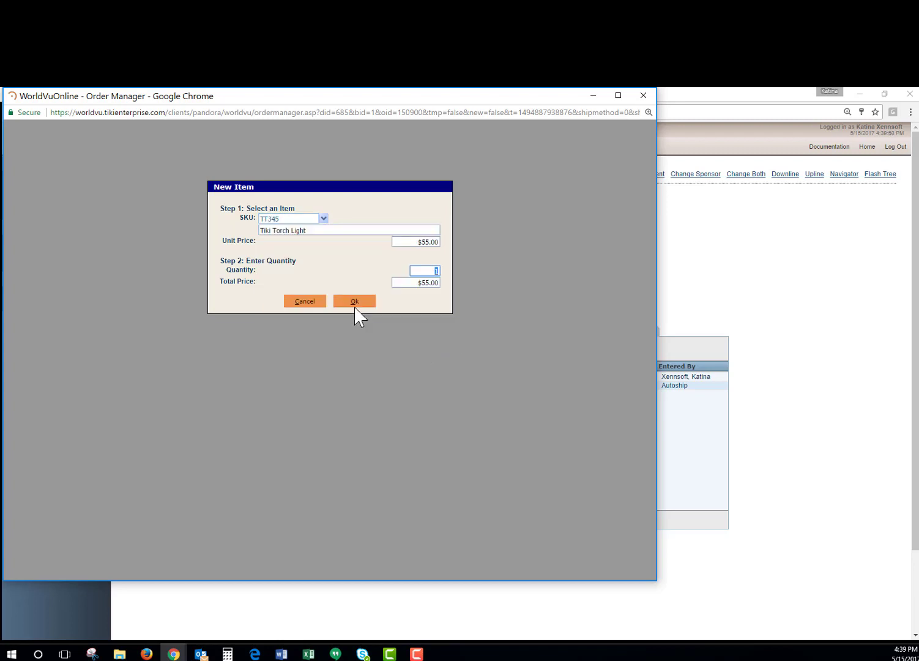
left_click(353, 302)
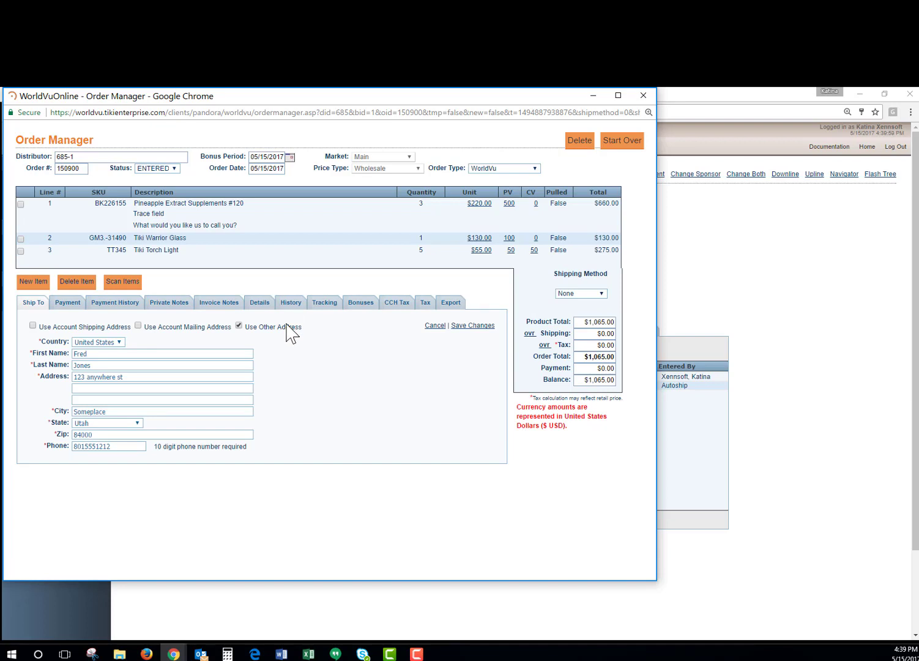
Step: Delete the Pineapple Extract Supplements line from the order
left_click(20, 204)
left_click(76, 281)
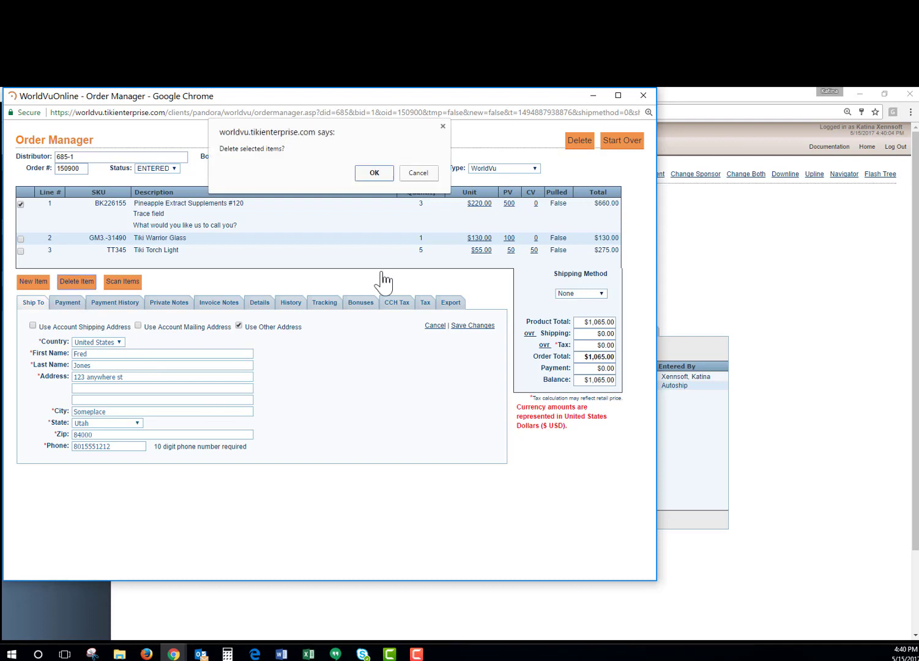
left_click(374, 173)
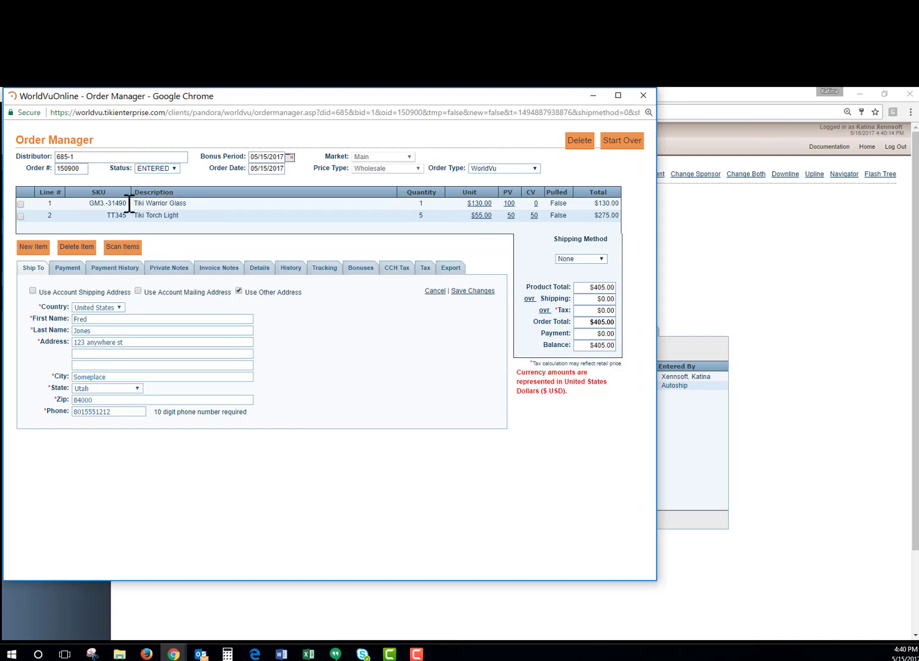
Step: Copy SKU GM3.-31490 and try looking it up in a new item, then cancel
left_click_drag(127, 204, 87, 203)
key("ctrl+c")
left_click(33, 246)
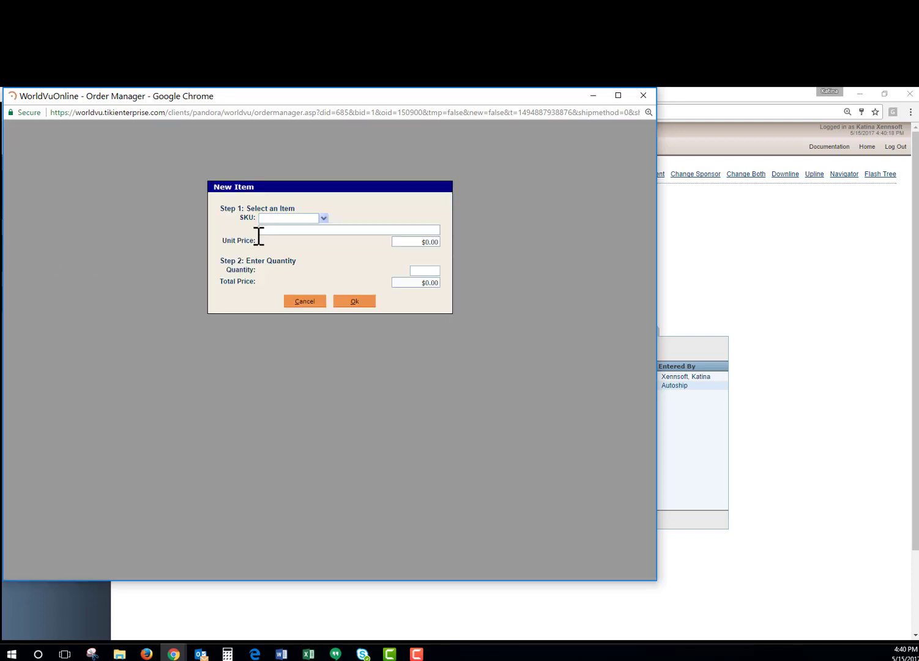
left_click(290, 218)
key("ctrl+v")
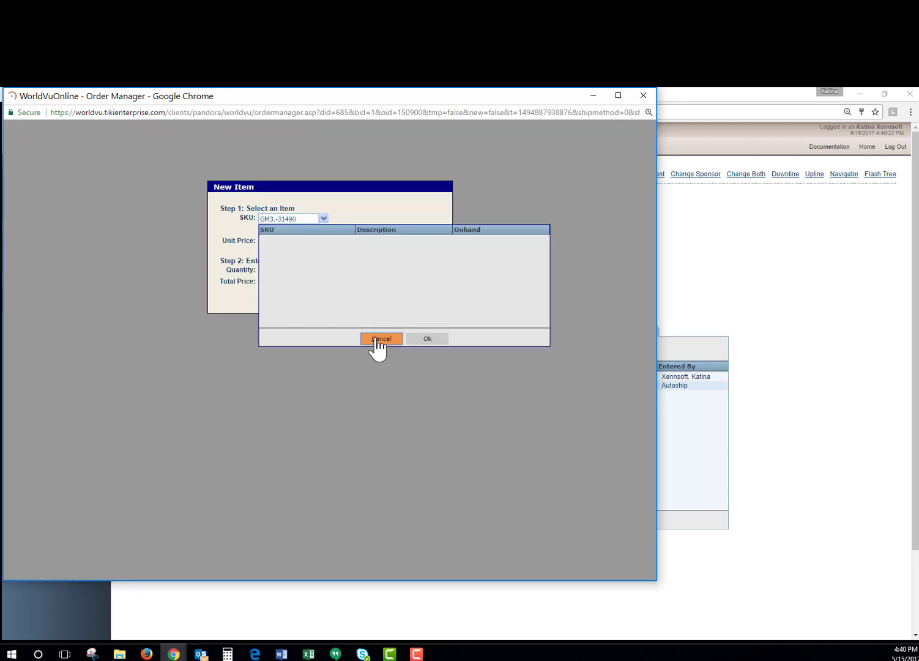
left_click(379, 340)
left_click(308, 302)
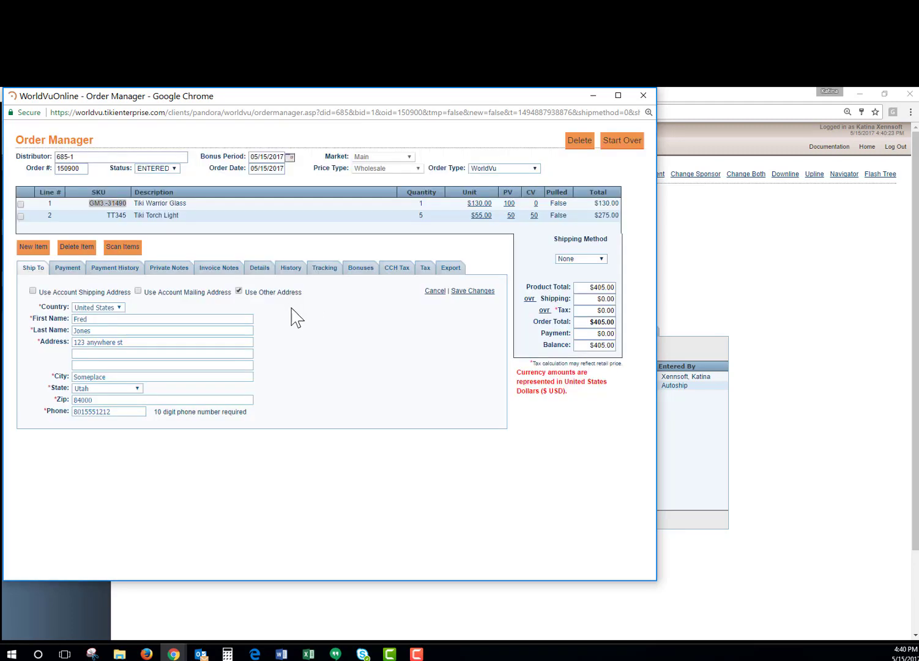
Step: Delete the Tiki Warrior Glass line from the order
left_click(20, 204)
left_click(77, 246)
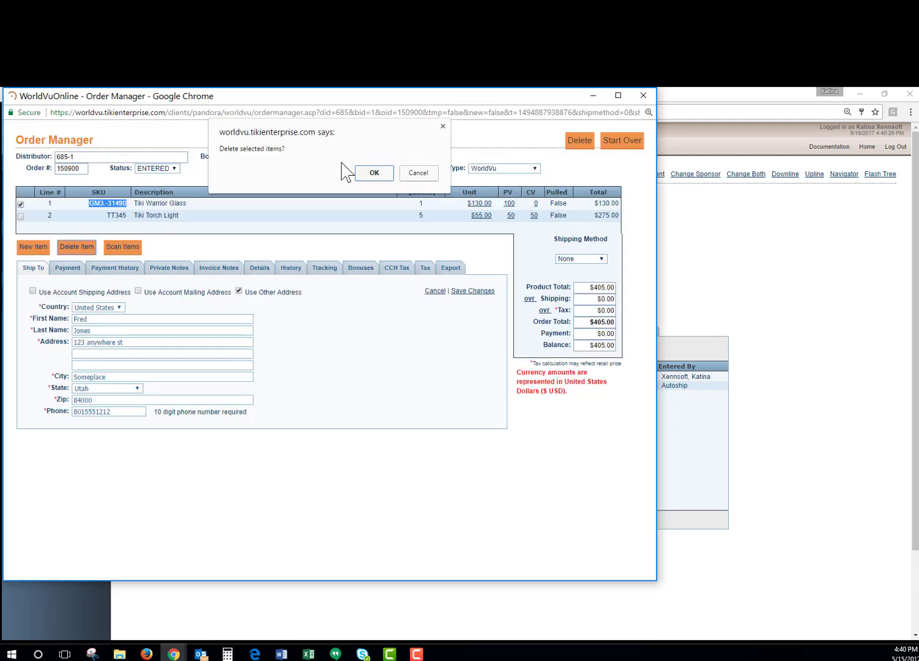
left_click(376, 176)
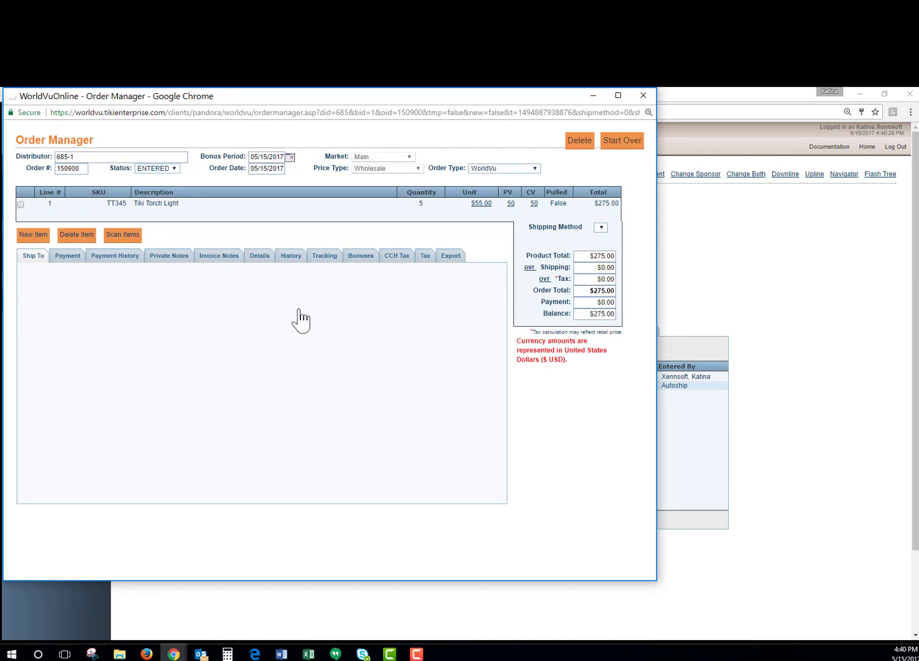
Step: Re-add Tiki Warrior Glass (GM3.-31490) with quantity 2
left_click(33, 234)
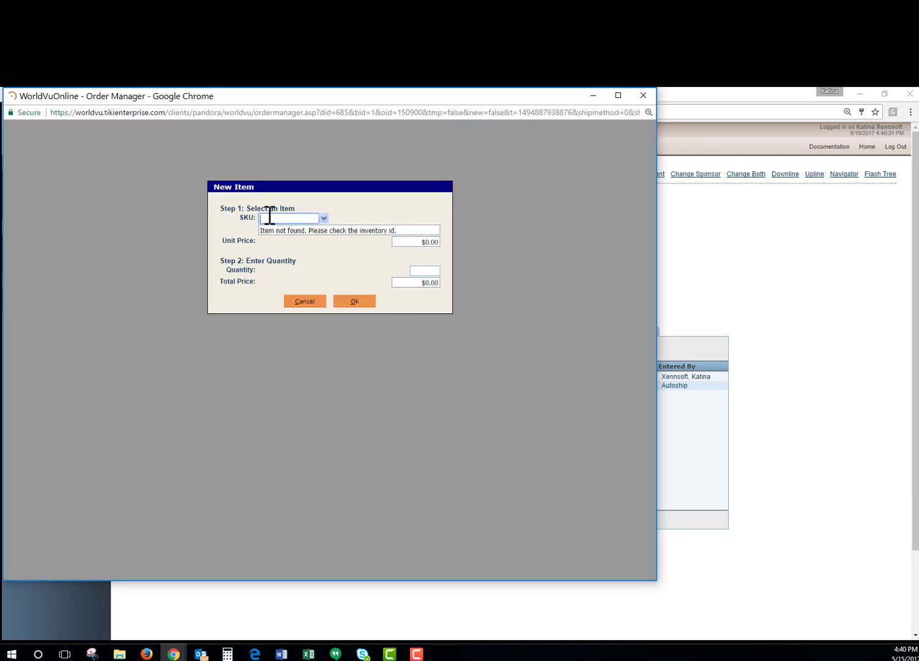
key("ctrl+v")
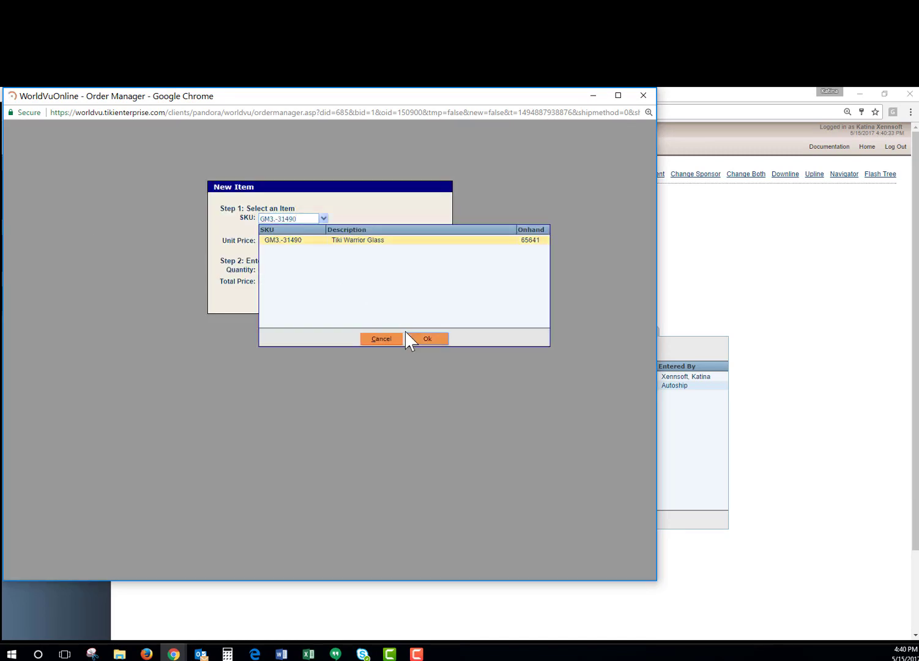
left_click(418, 340)
type("2")
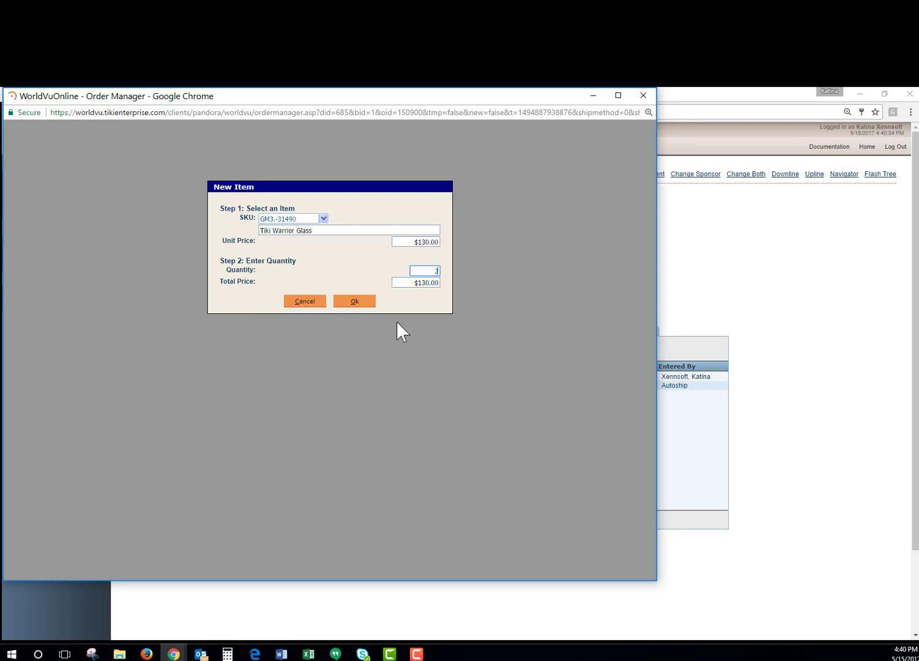
left_click(356, 303)
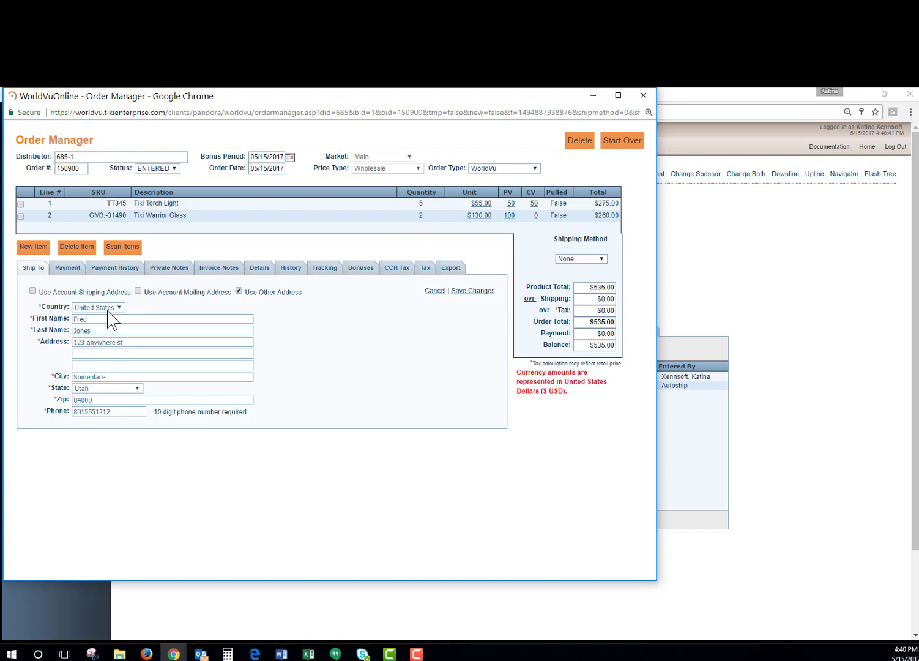
Step: Scan one GM3.-31490 item and save it into the order
left_click(122, 247)
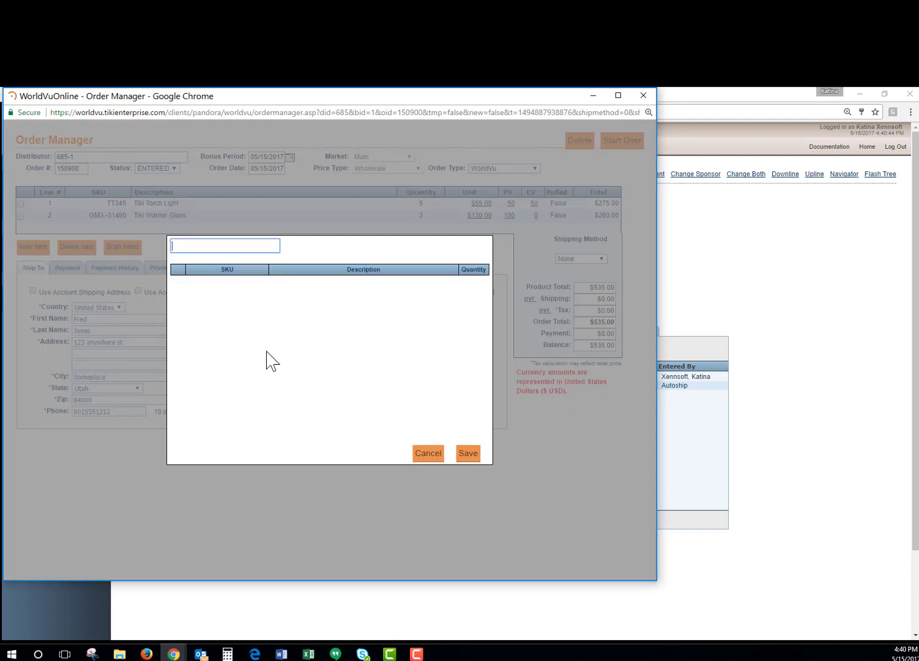
type("GM3.-31490")
key("Return")
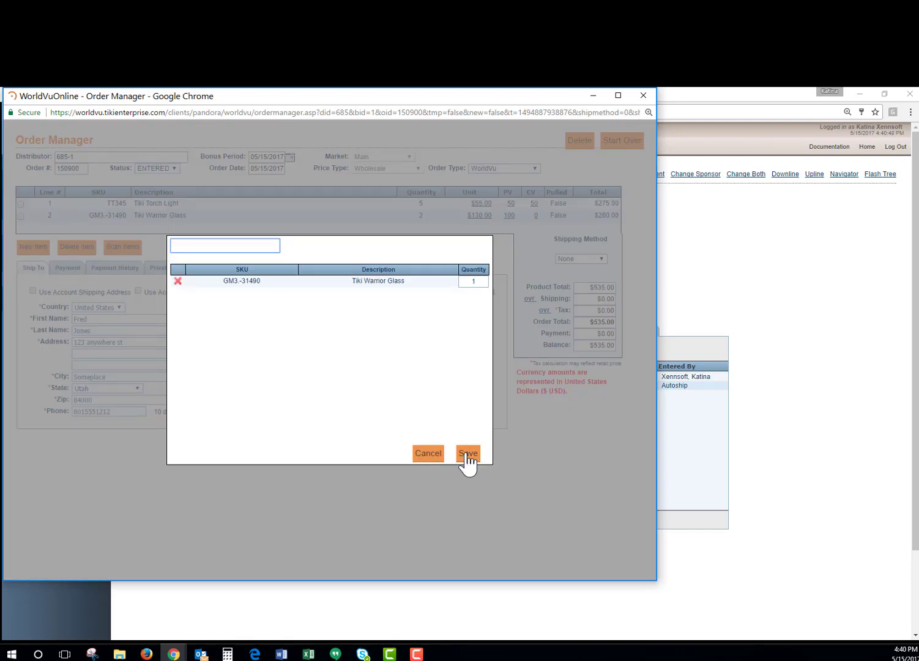
left_click(466, 454)
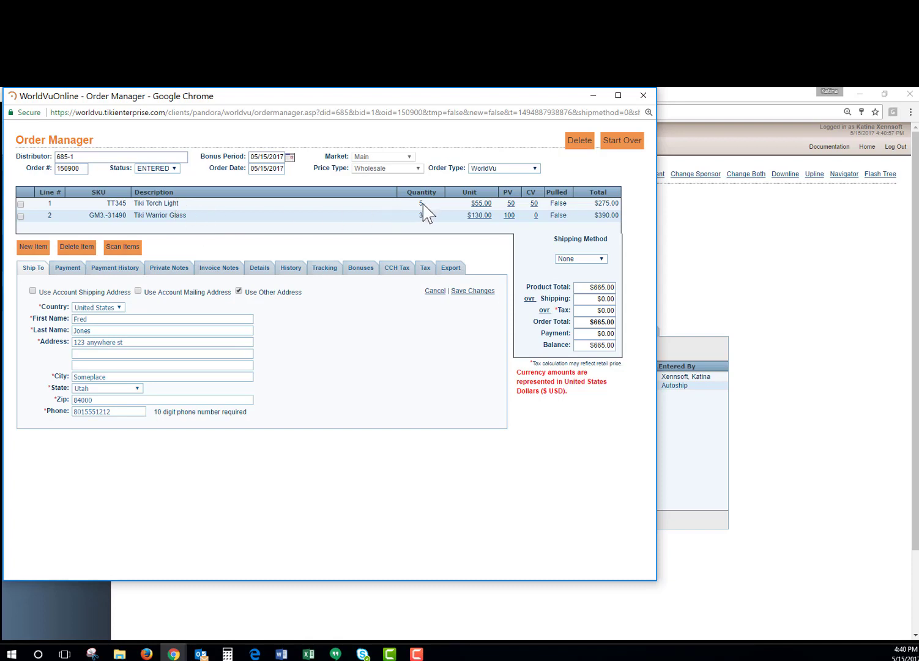
Step: Copy SKU TT345 and delete the Tiki Torch Light line
double_click(121, 203)
left_click(21, 204)
left_click(76, 248)
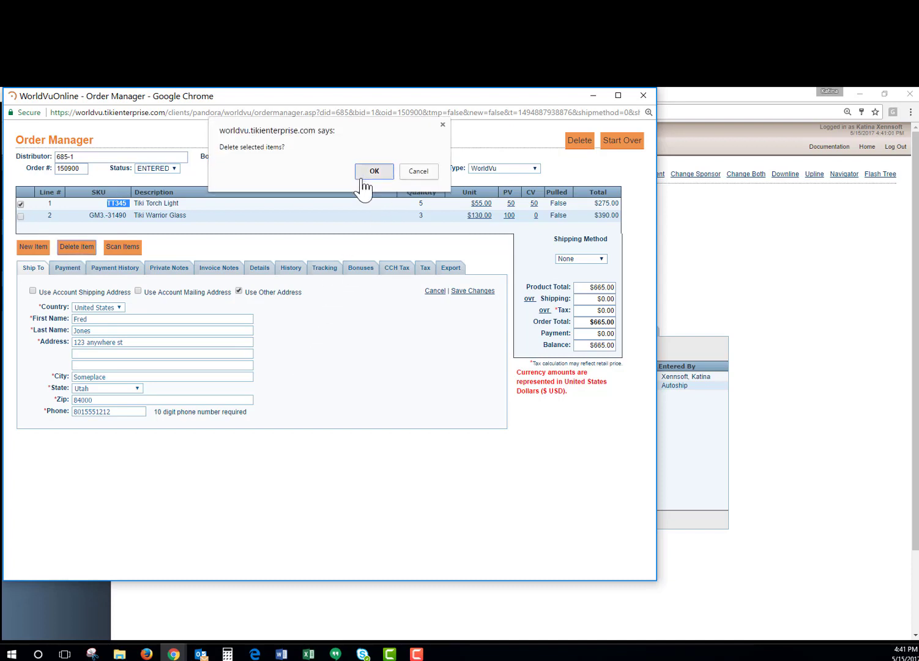
left_click(372, 173)
Step: Add Tiki Torch Light (TT345) back as a new line with quantity 4
left_click(32, 235)
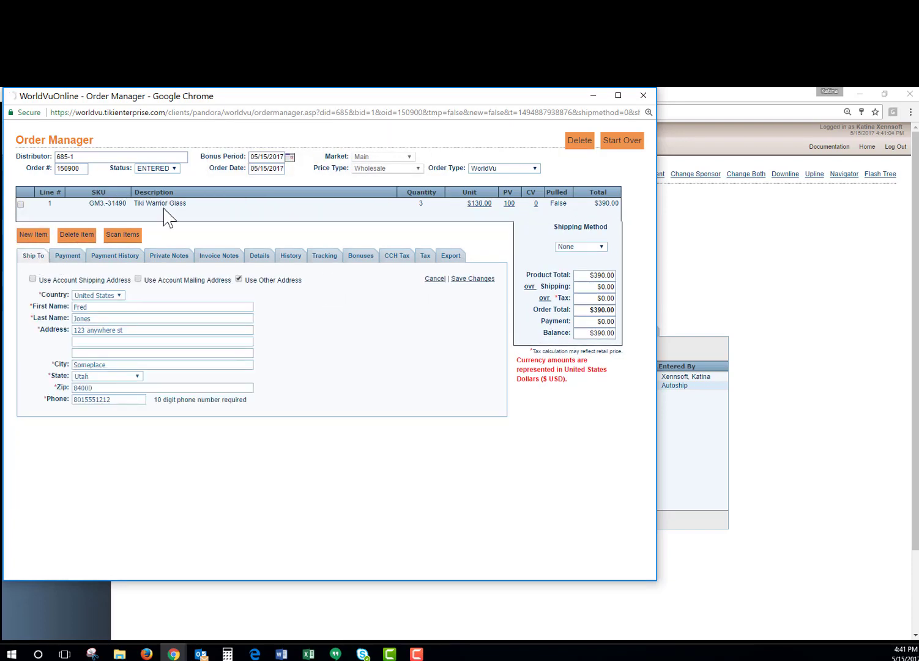
left_click(279, 218)
type("TT345")
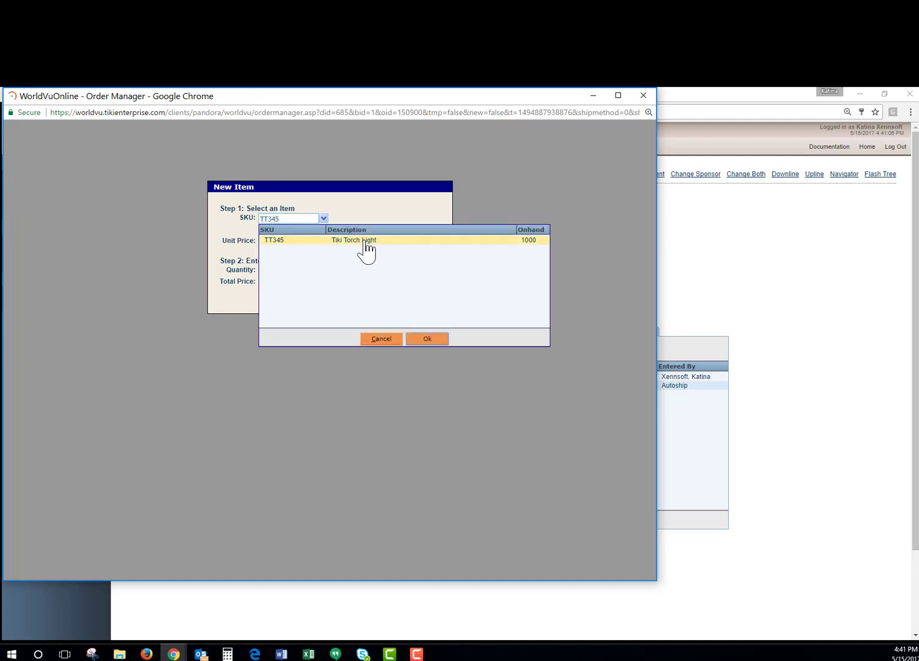
left_click(423, 341)
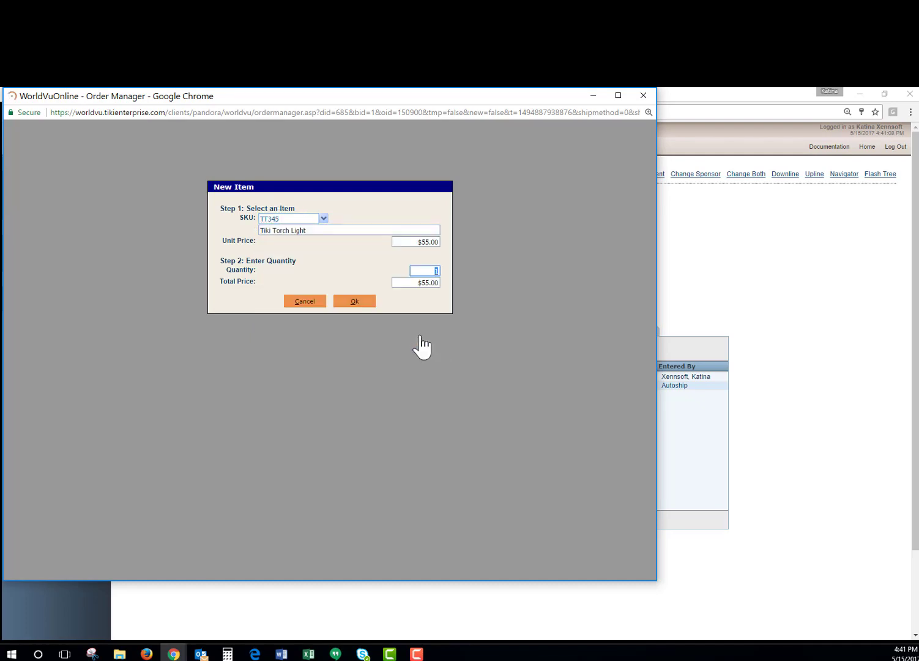
type("4")
left_click(356, 301)
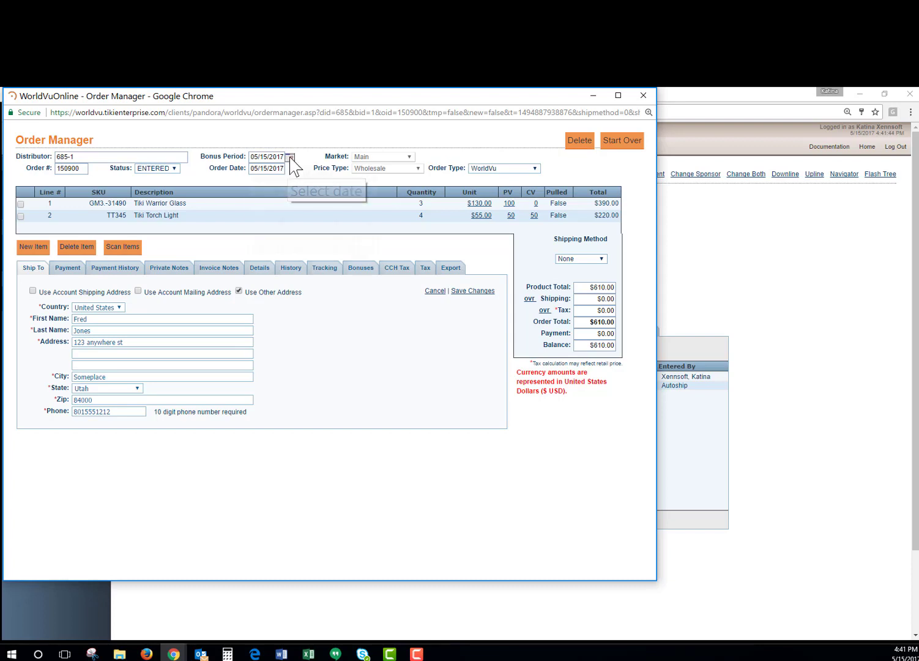
Step: Change the bonus period to 05/14/2017 and acknowledge the bonus-date alert
left_click(290, 157)
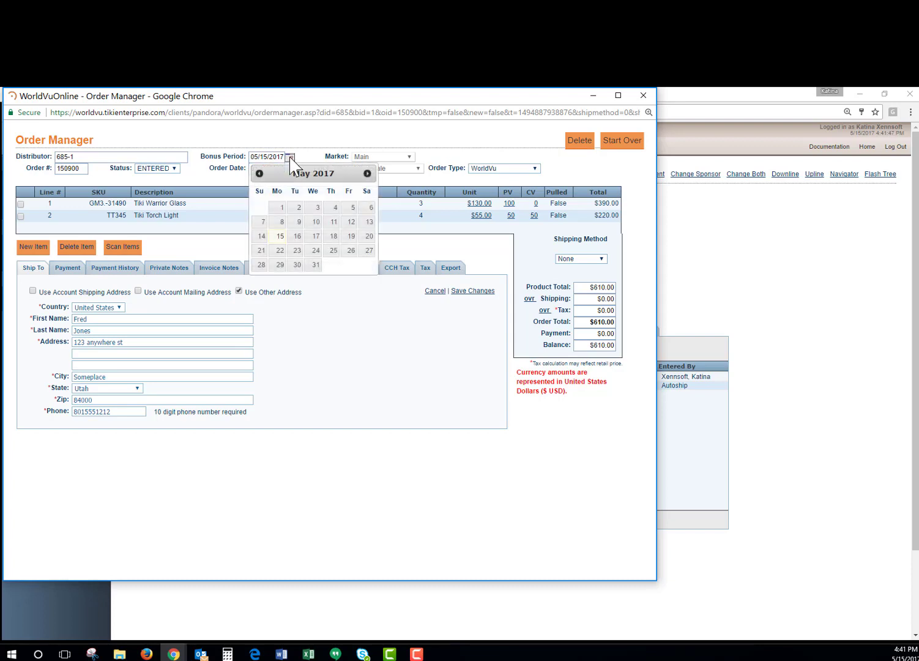
left_click(261, 236)
left_click(412, 219)
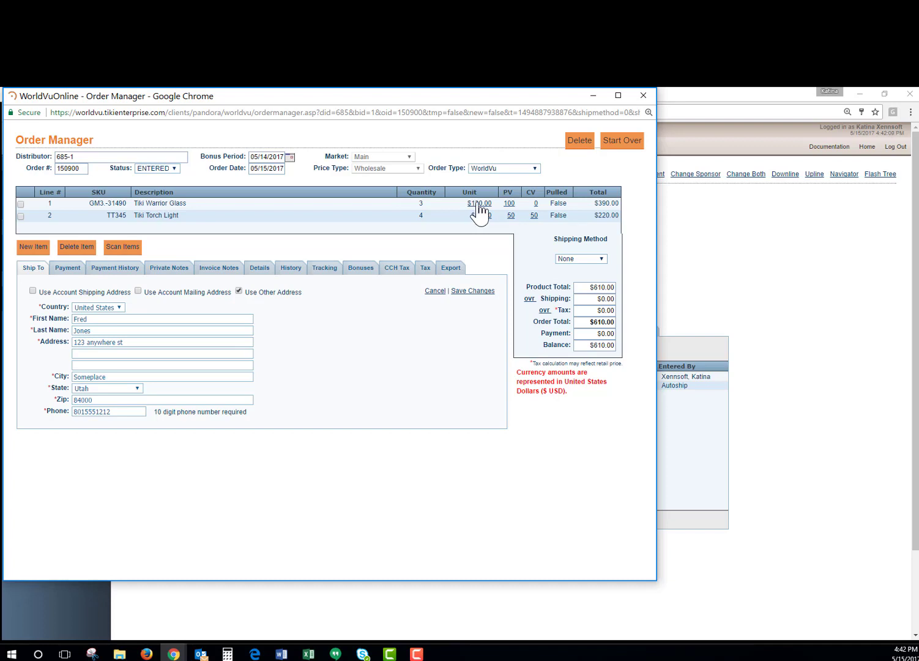
Step: Set line 1 Tiki Warrior Glass unit price to 120.00 and PV to 80.00
left_click(479, 205)
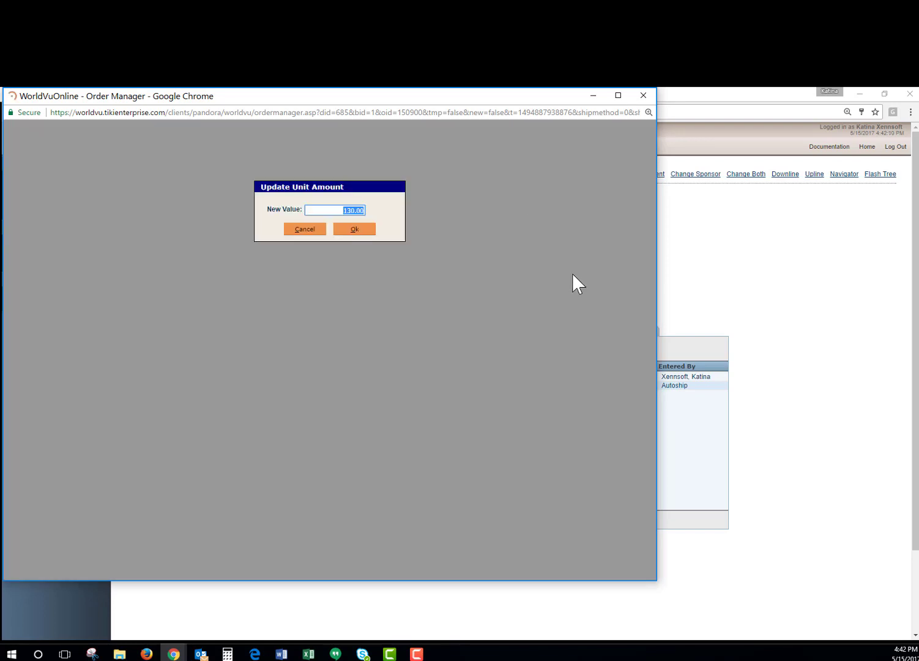
type("120.00")
left_click(353, 230)
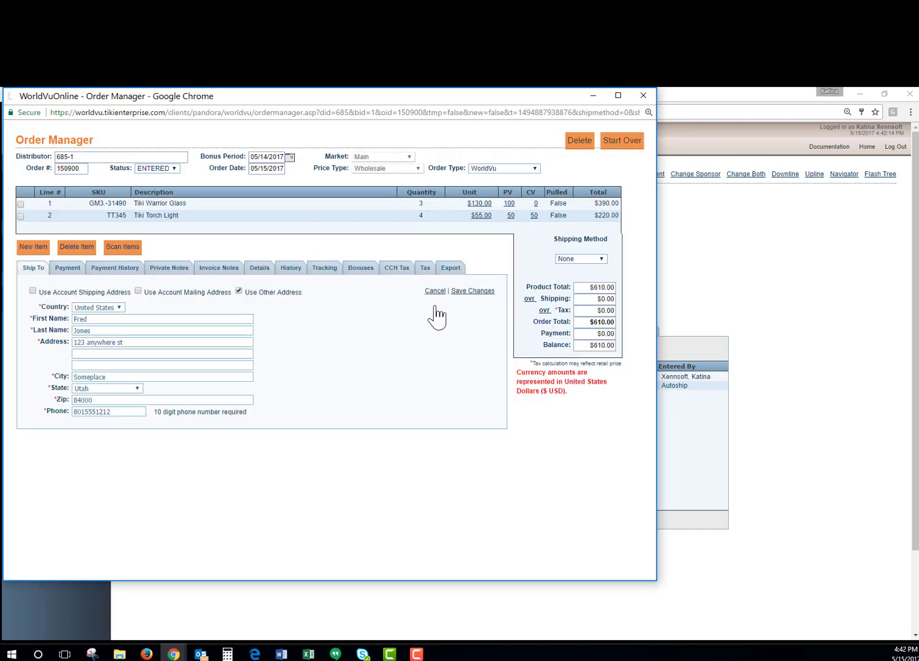
left_click(503, 203)
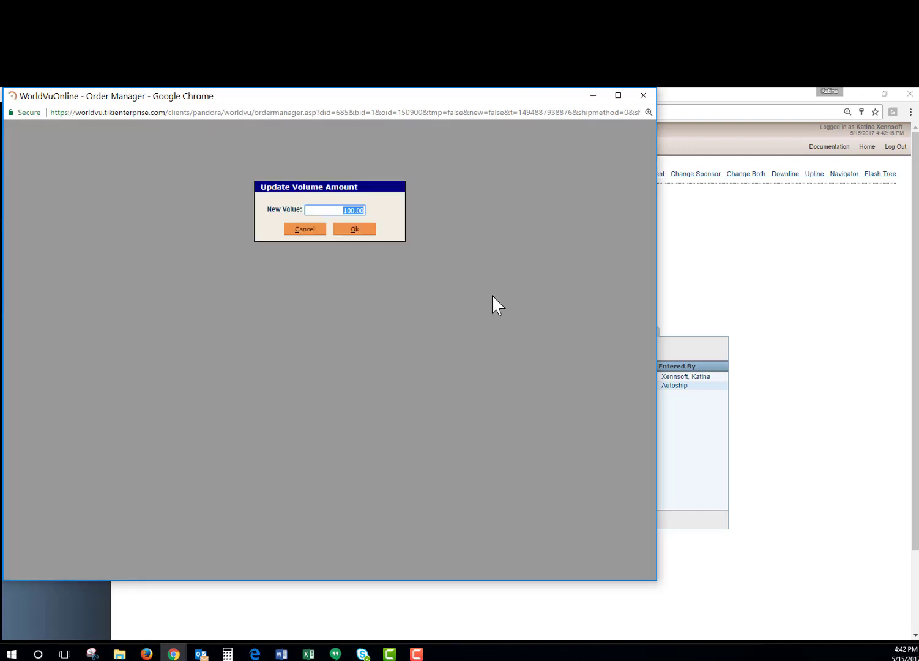
type("80.00")
left_click(354, 231)
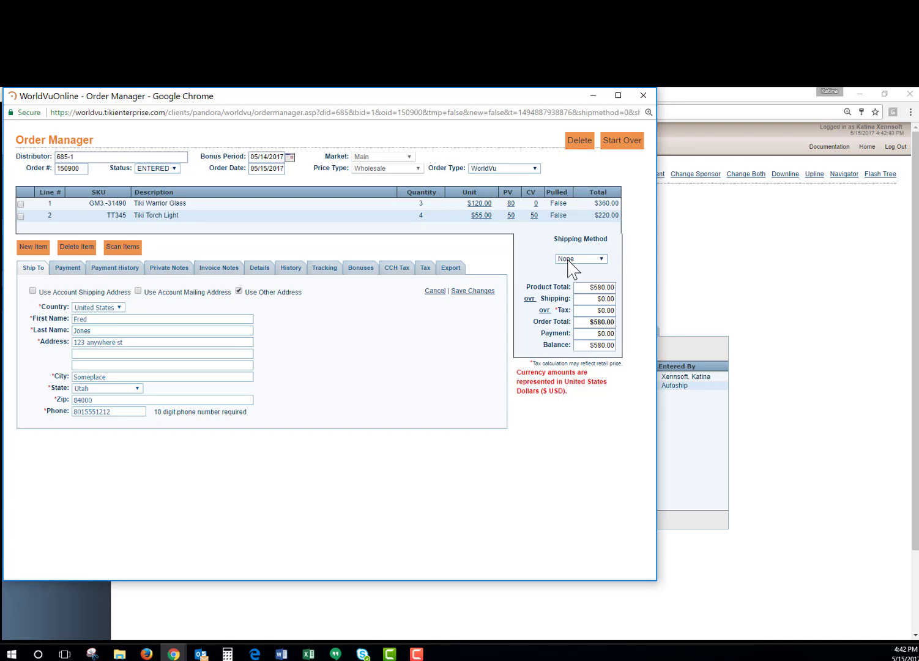
Step: Choose USPS as the shipping method and check the product total
left_click(567, 265)
key("Return")
left_click_drag(588, 287, 620, 298)
left_click(589, 299)
Step: Review the $10.80 shipping charge and tax amounts, then show the payment options
left_click_drag(591, 304, 626, 307)
left_click(587, 317)
left_click(605, 310)
left_click(465, 384)
left_click(64, 273)
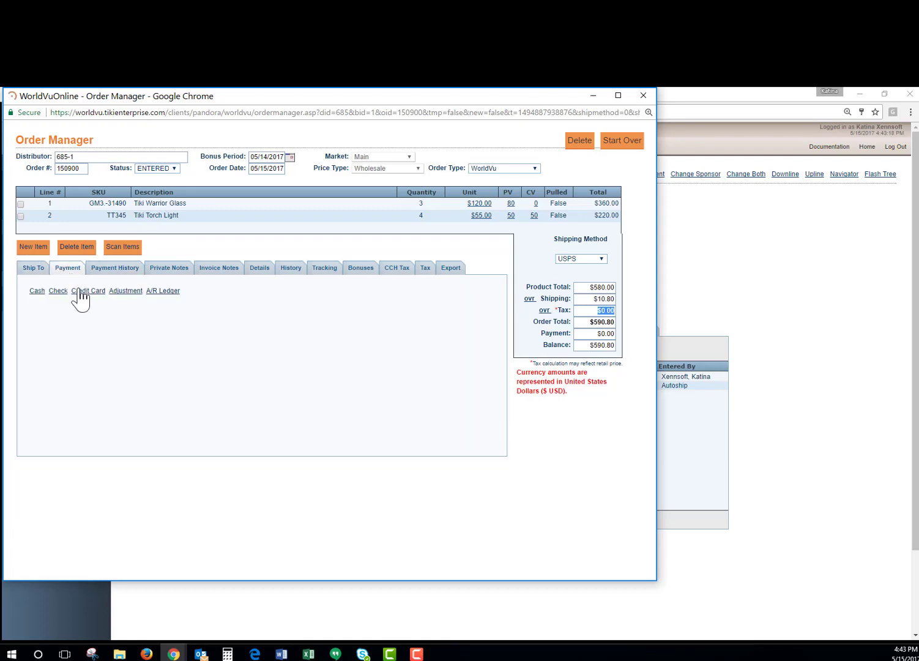
Step: Start a credit card payment with a new credit card that uses the billing address
left_click(82, 292)
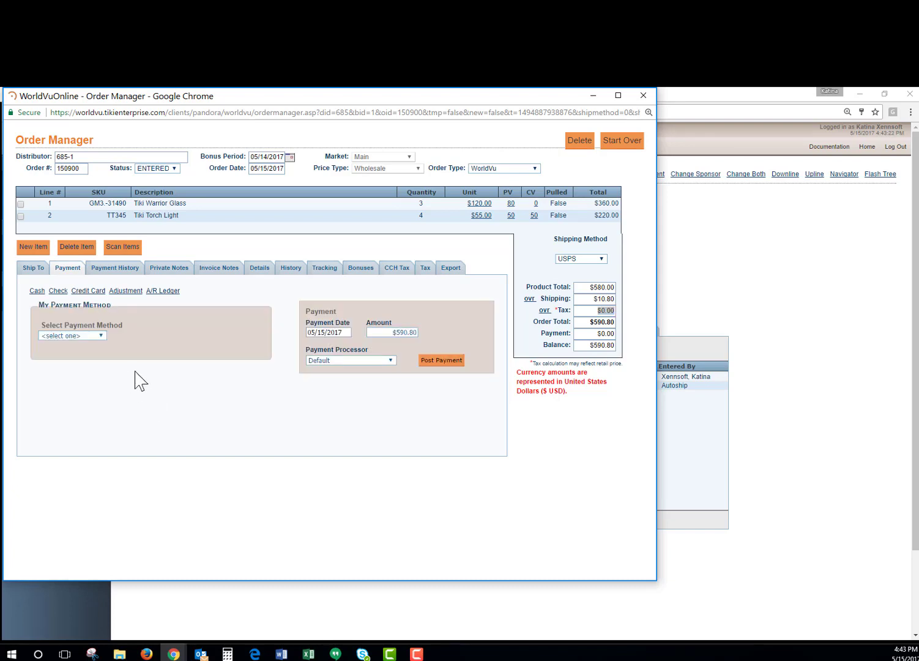
left_click(101, 336)
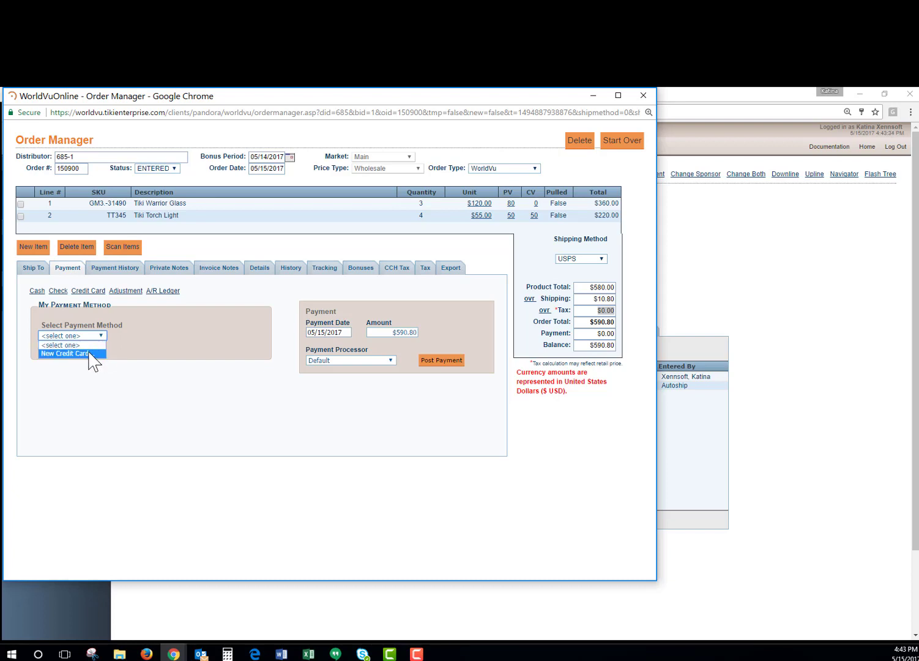
left_click(92, 353)
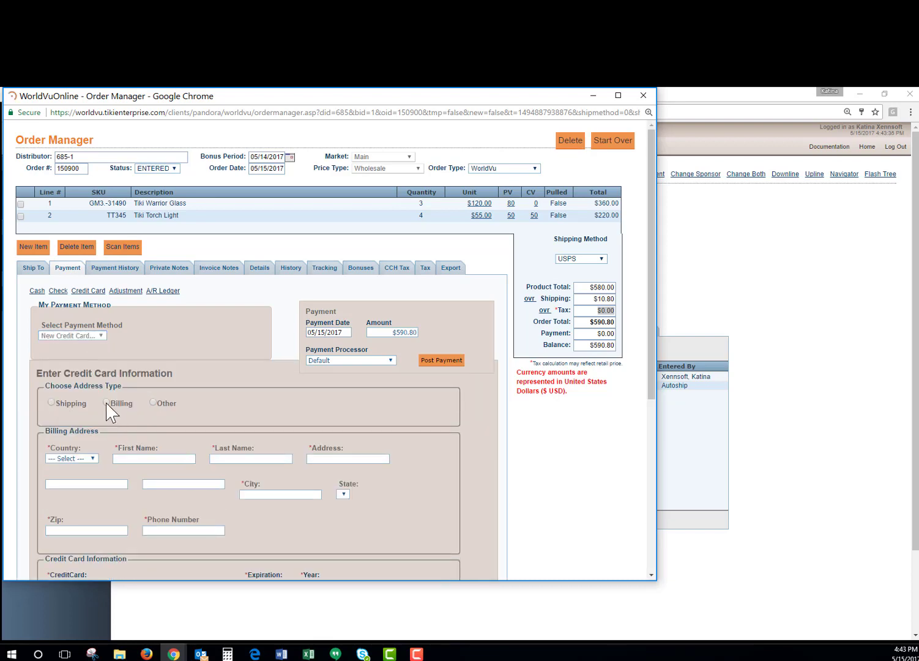
left_click(106, 402)
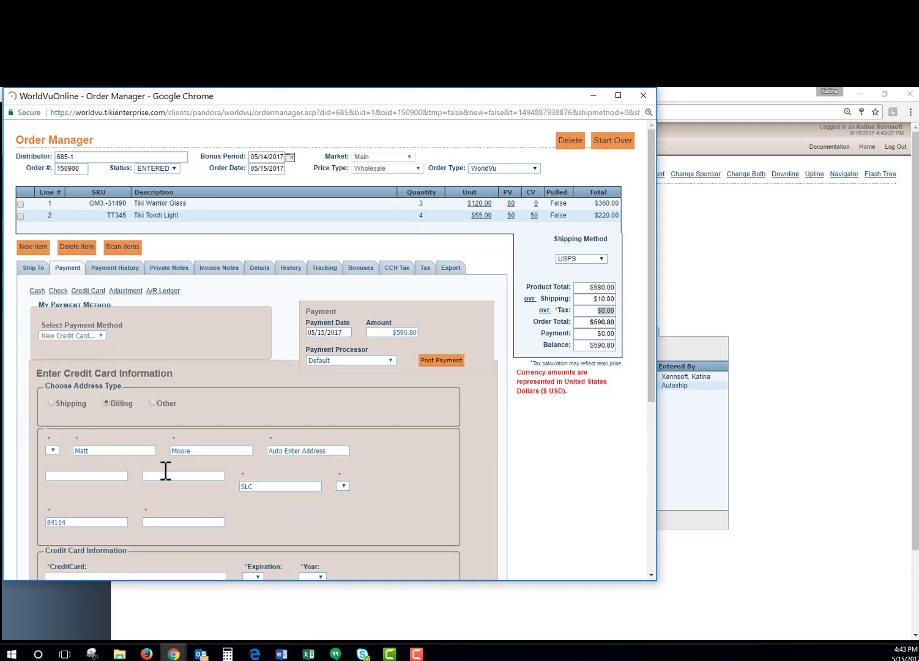
Step: Enter the cardholder's phone number and the card number ending 1111
left_click(169, 530)
type("888")
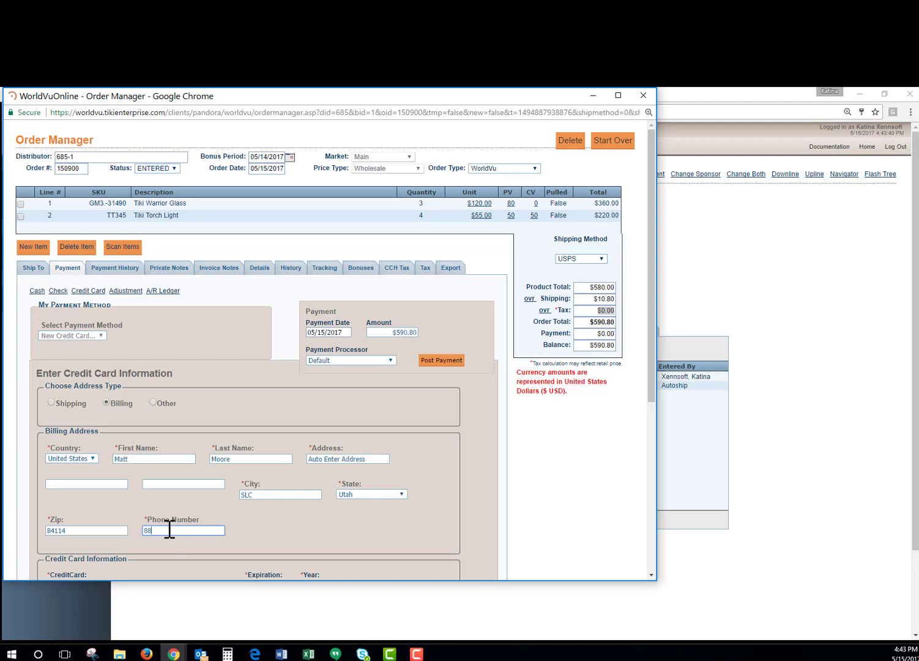
type("888888888")
scroll(180, 538, "down", 3)
left_click(82, 422)
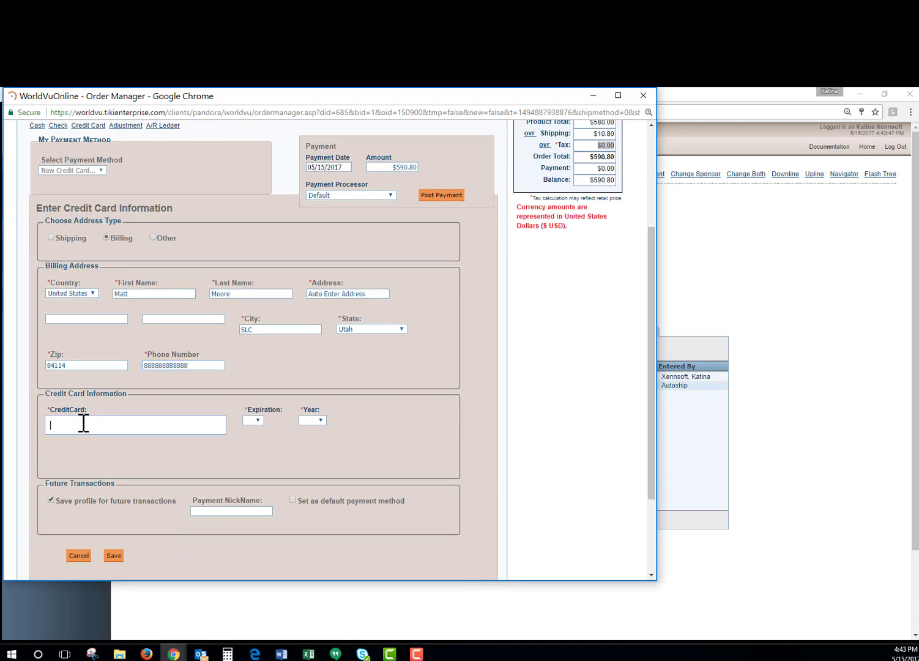
type("4111111111111111")
Step: Set the card expiration to 01/2018, nickname the profile 'default', and save it
left_click(253, 421)
left_click(252, 439)
left_click(312, 420)
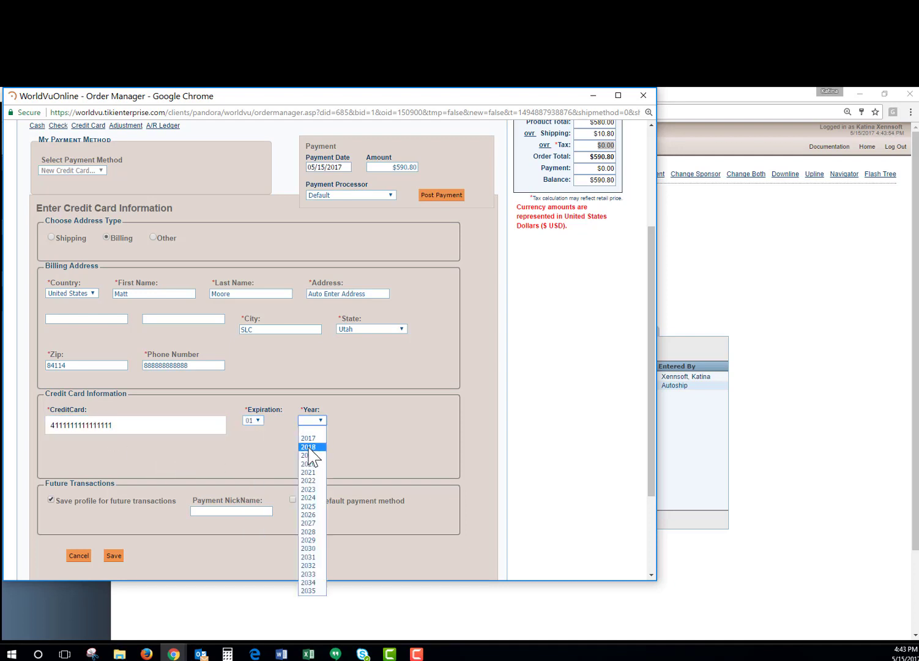
left_click(309, 439)
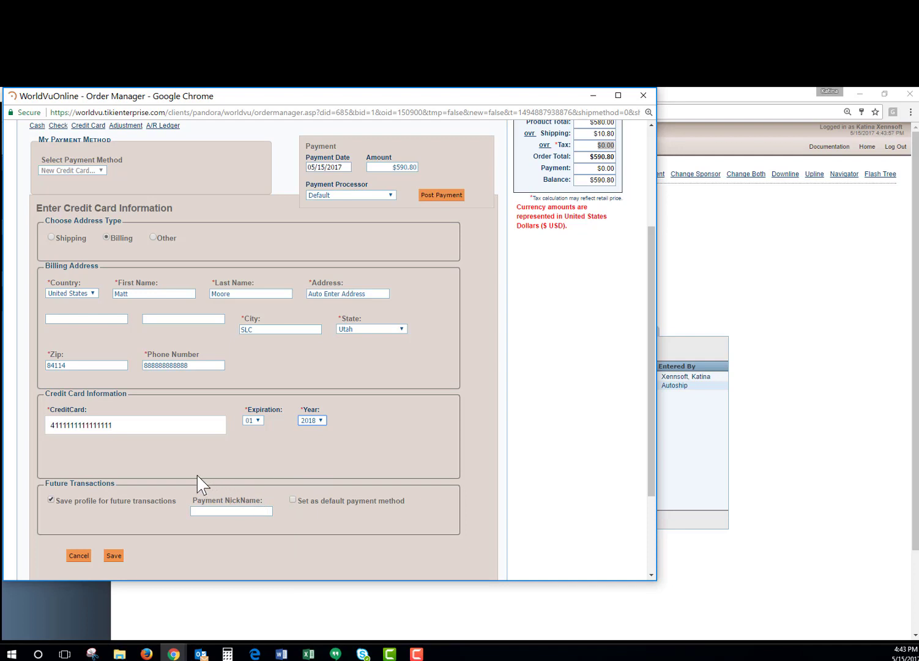
left_click(219, 513)
type("default")
left_click(119, 560)
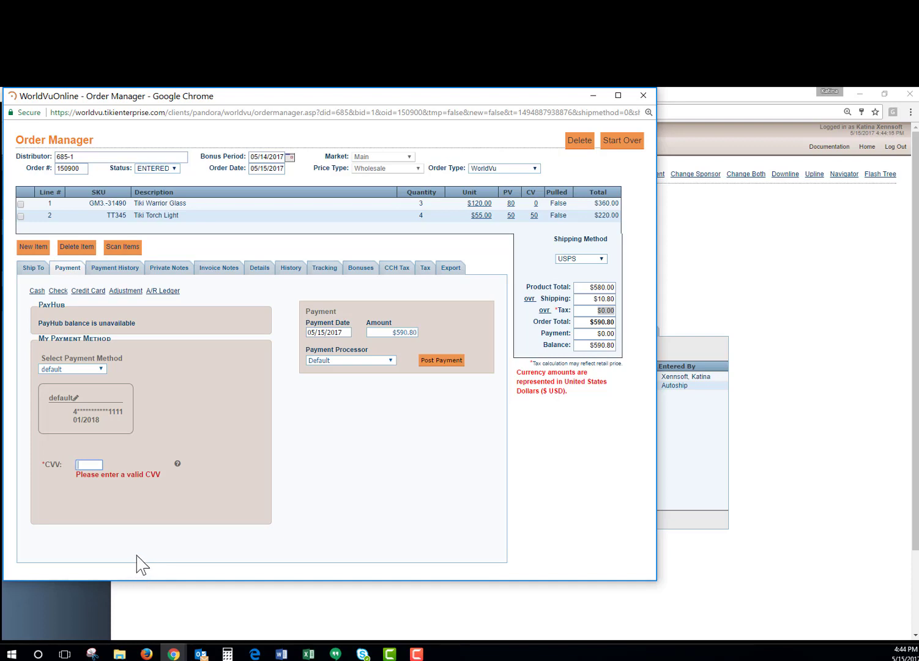
Step: Enter the card's CVV, then post and confirm the $590.80 payment for order 150900
type("011")
left_click(428, 363)
left_click(374, 173)
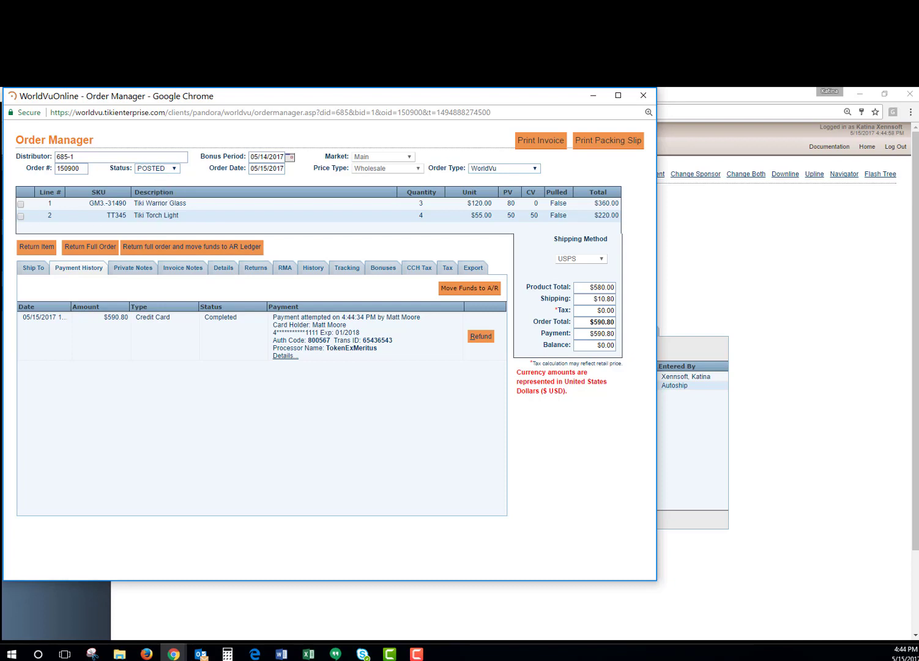
Step: Close the Order Manager and show order 150900 in the Associate Manager Orders list
left_click(643, 96)
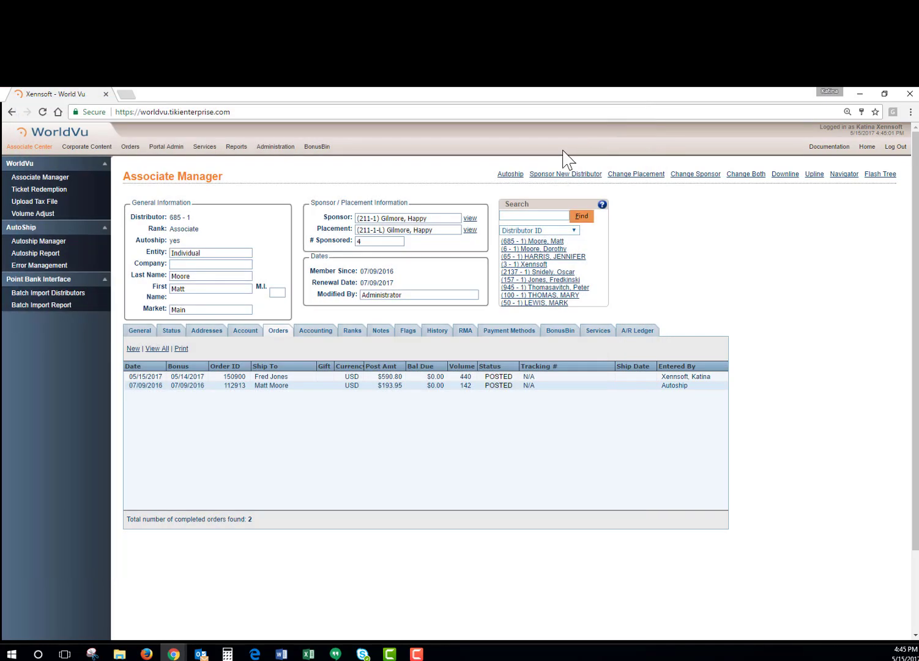
left_click(279, 331)
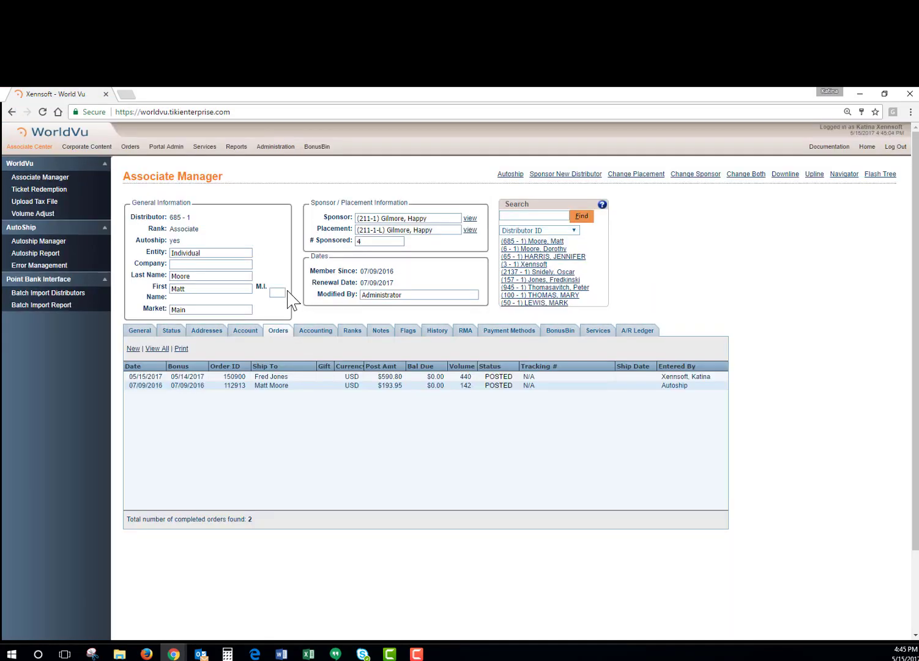